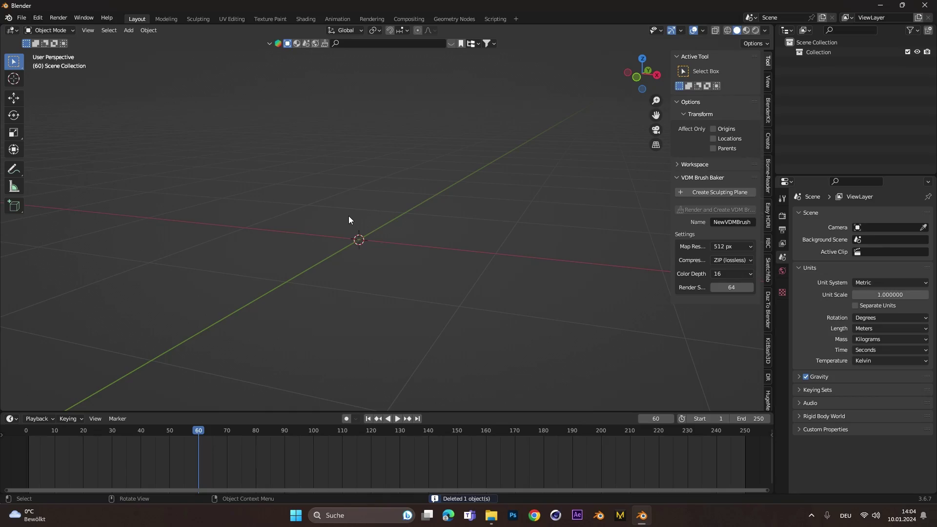
# - Add a 2 m plane and set its Y rotation to 90° so it stands upright
pyautogui.hotkey('shift', 'a')
pyautogui.moveTo(348, 215)
pyautogui.click(387, 218)
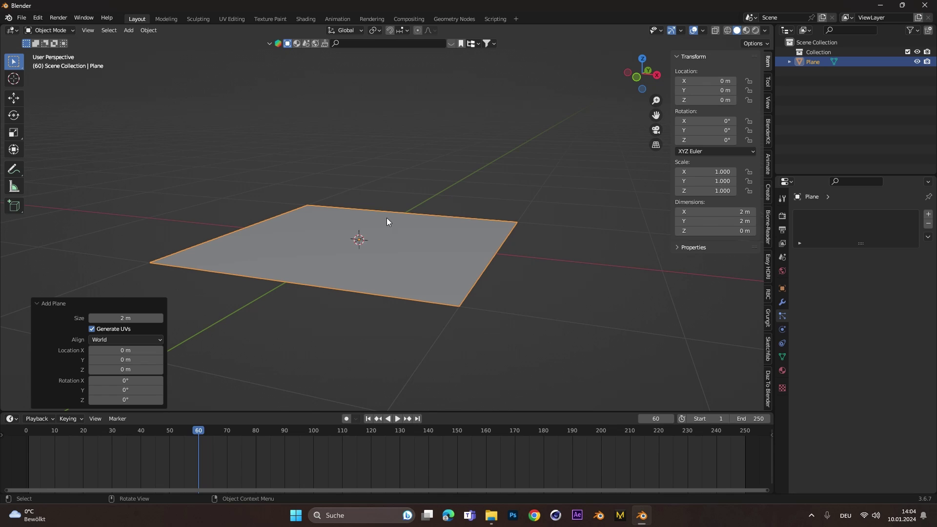
pyautogui.click(718, 131)
pyautogui.write('90')
pyautogui.press('Return')
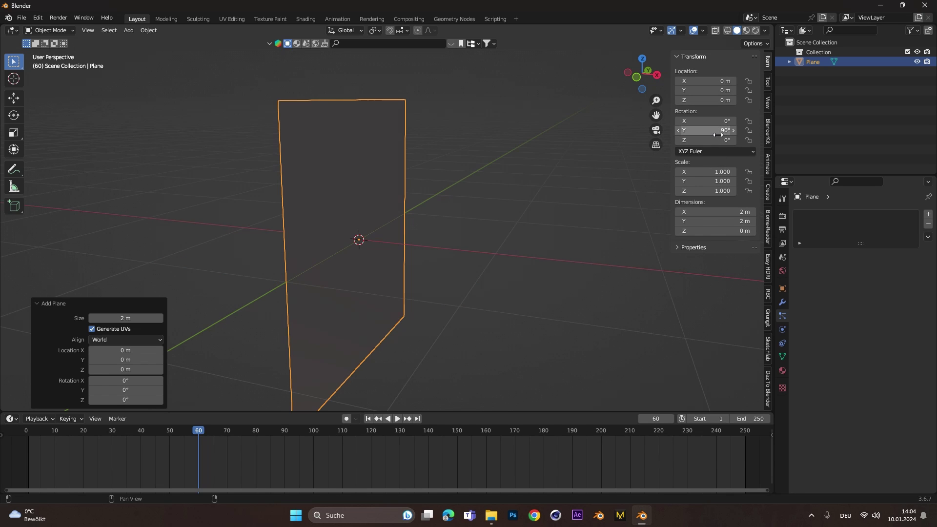
# - Slide the upright plane left along X to about -1.48 m
pyautogui.press('g')
pyautogui.press('x')
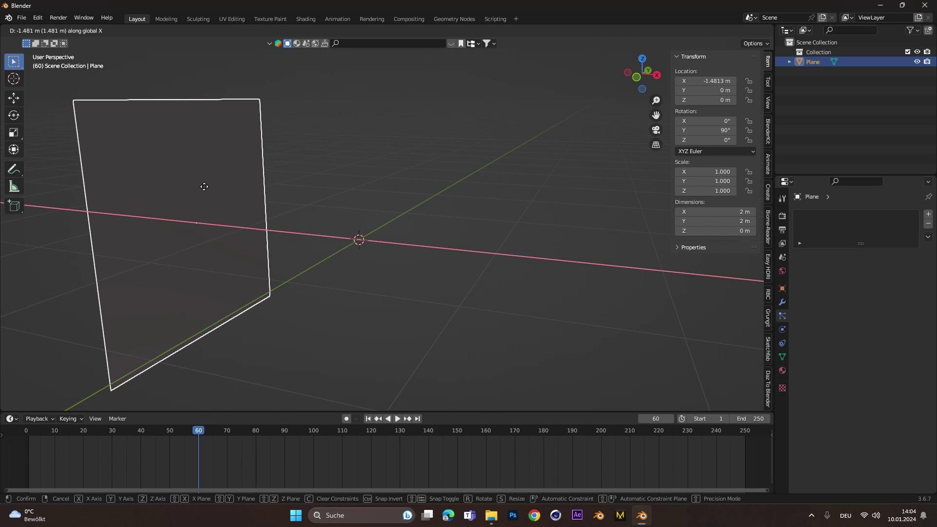
pyautogui.click(286, 204)
# - Add a second plane and rotate it 90° about X
pyautogui.hotkey('shift', 'a')
pyautogui.moveTo(394, 212)
pyautogui.click(429, 211)
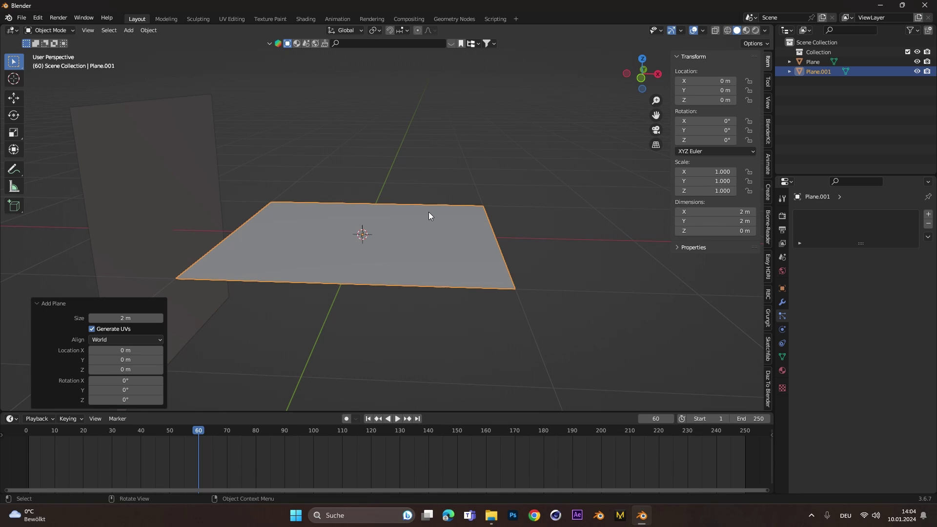
pyautogui.doubleClick(716, 120)
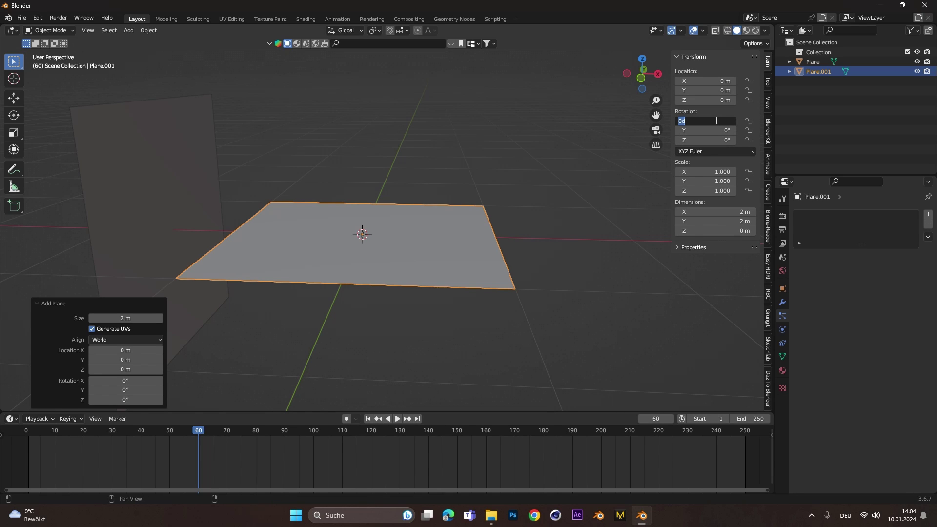
pyautogui.press('Return')
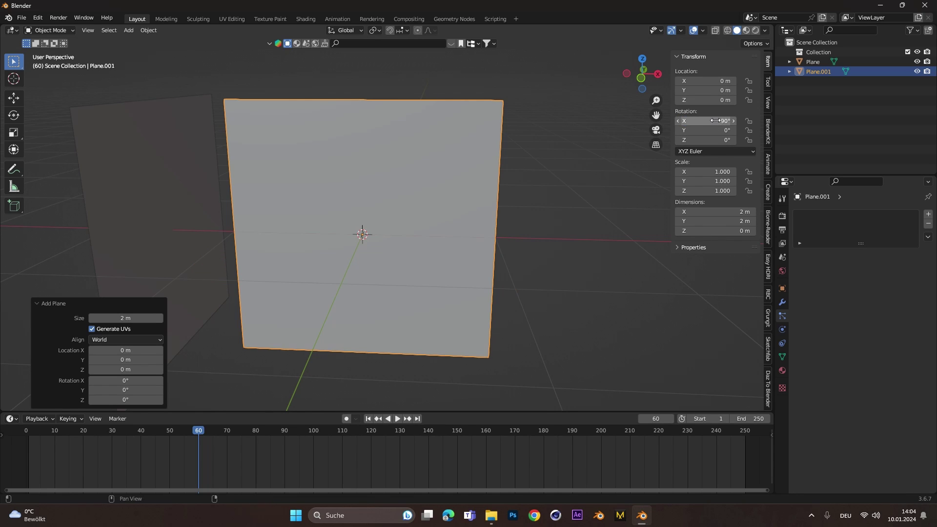
# - Scale the new plane along Z to about 0.04, making a thin horizontal strip
pyautogui.press('s')
pyautogui.press('z')
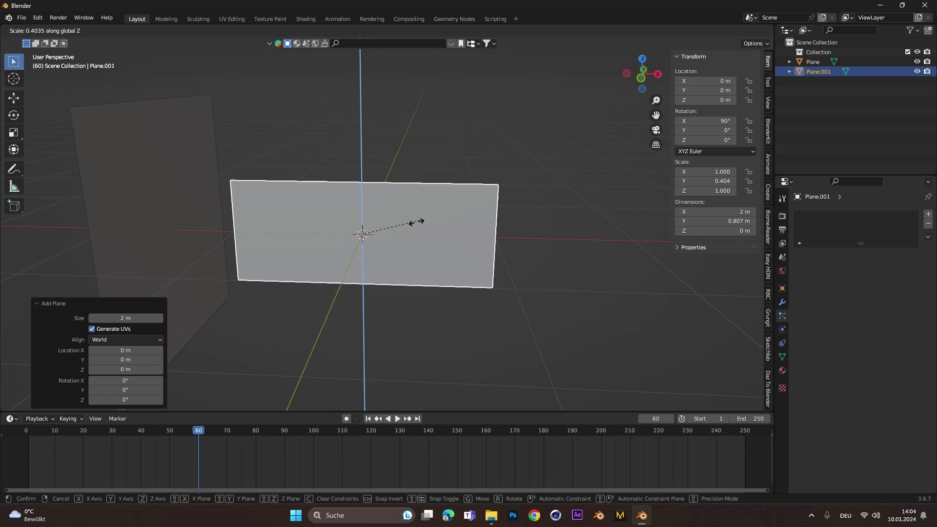
pyautogui.click(363, 235)
pyautogui.scroll(3, 371, 237)
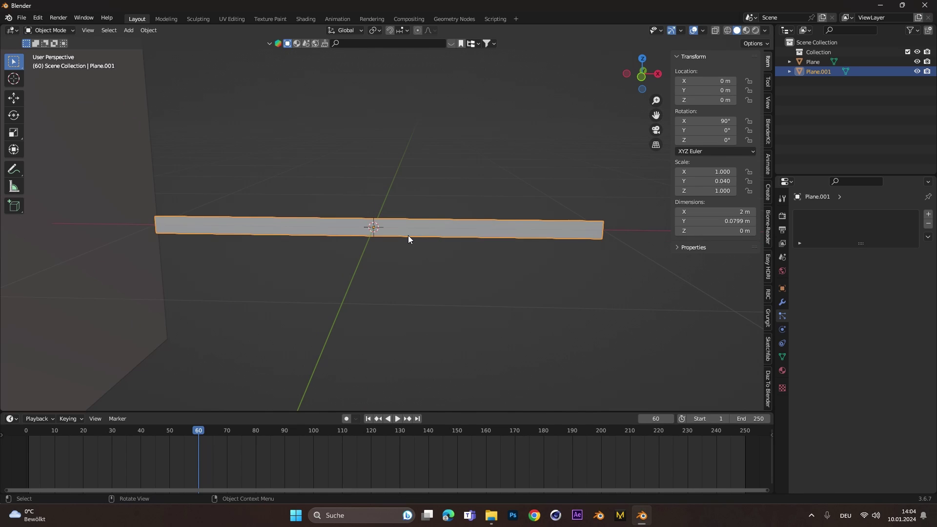
# - In Edit Mode, add 16 evenly spaced loop cuts across the strip
pyautogui.press('Tab')
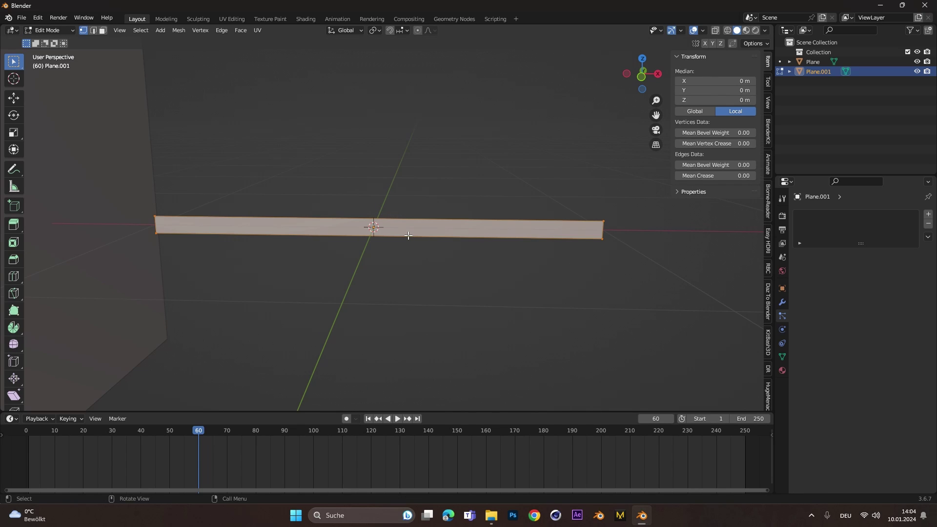
pyautogui.hotkey('ctrl', 'r')
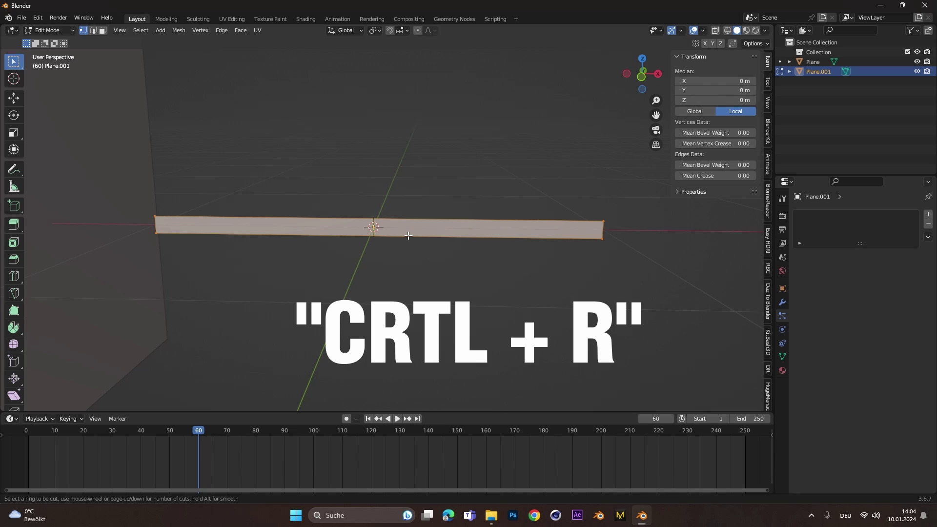
pyautogui.scroll(10, 409, 235)
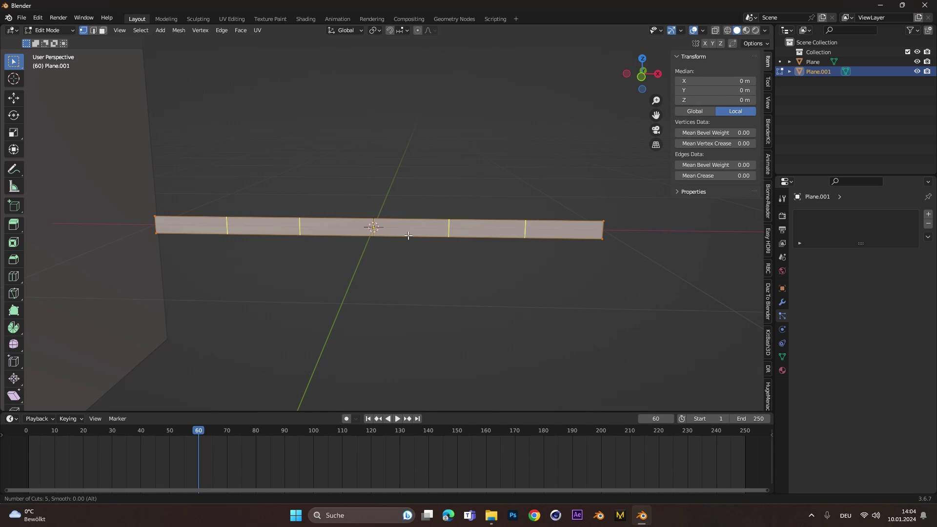
pyautogui.scroll(4, 409, 222)
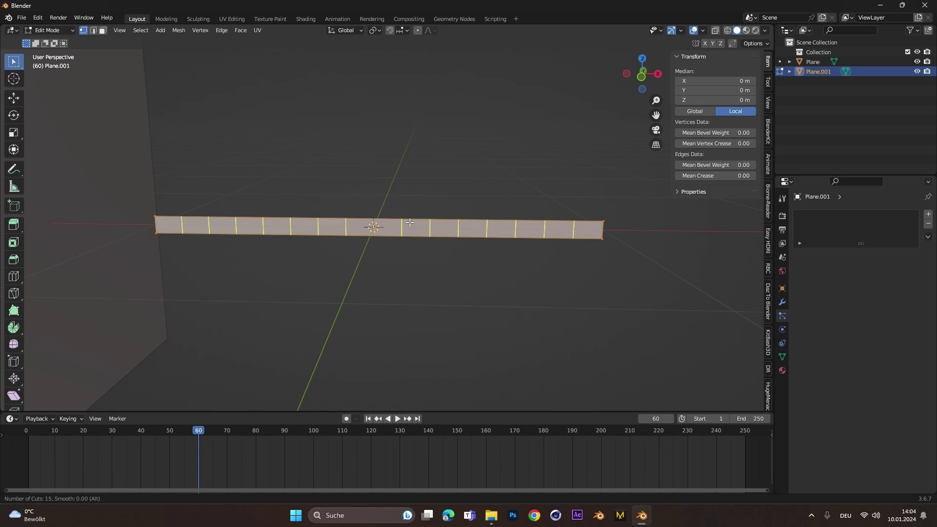
pyautogui.scroll(1, 409, 222)
pyautogui.click(409, 223)
pyautogui.rightClick(409, 223)
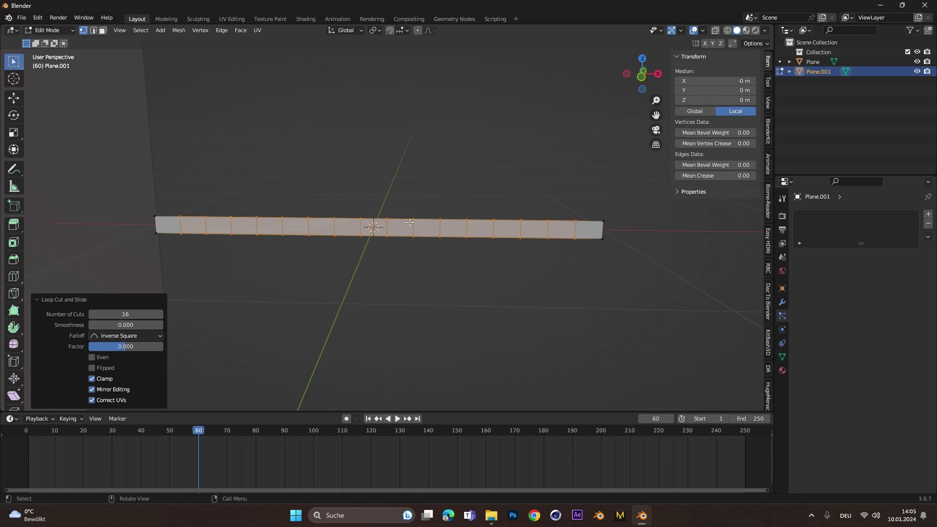
# - Pull the strip's right and left end edges outward along X to about 2.24 m, then return to Object Mode
pyautogui.click(452, 303)
pyautogui.moveTo(592, 200); pyautogui.dragTo(625, 272)
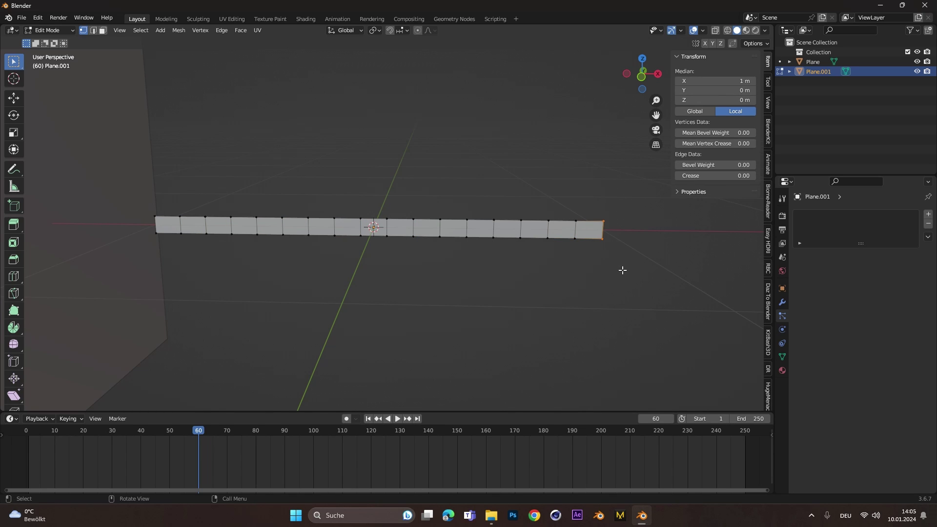
pyautogui.press('g')
pyautogui.click(647, 272)
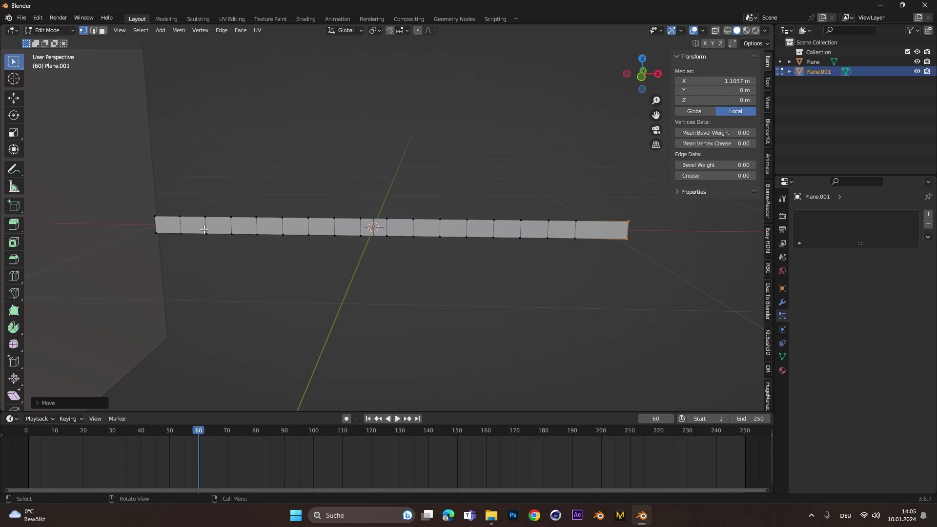
pyautogui.moveTo(149, 204); pyautogui.dragTo(174, 253)
pyautogui.press('g')
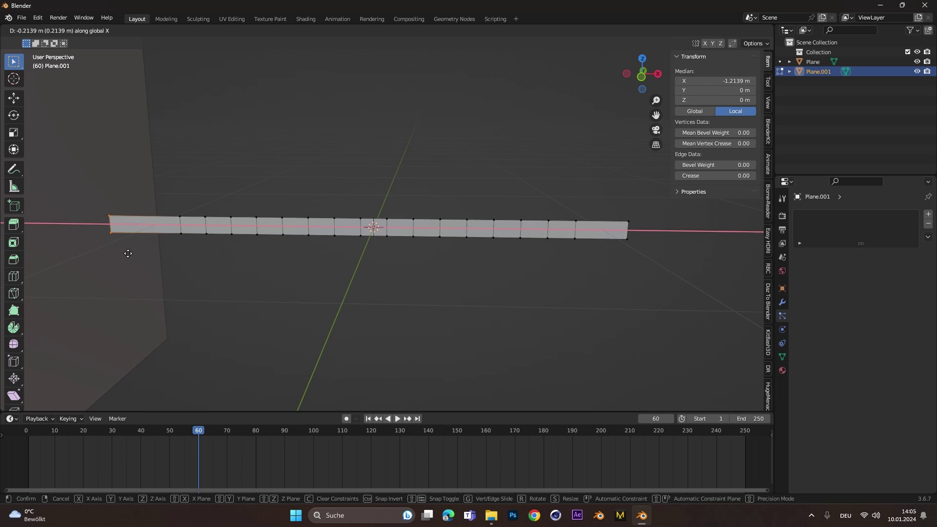
pyautogui.click(142, 257)
pyautogui.press('Tab')
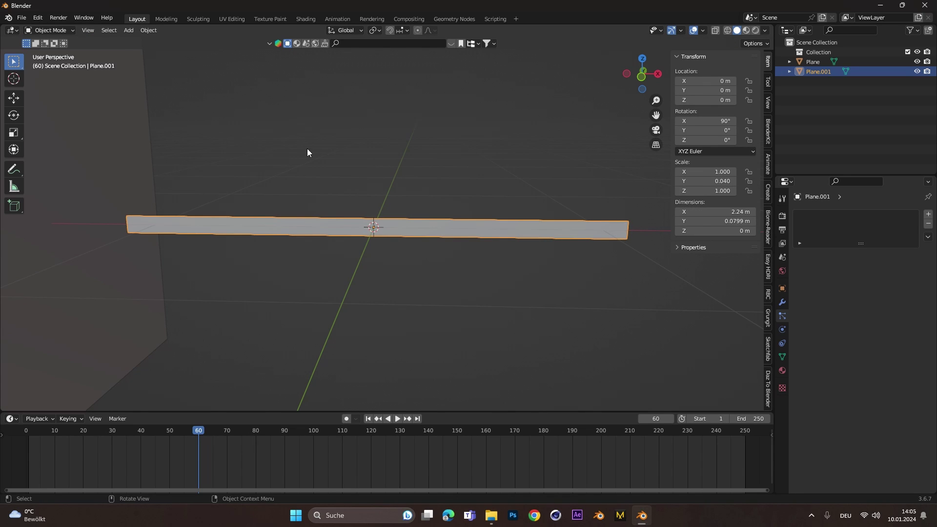
# - Add a Subdivision Surface modifier to the strip and apply it
pyautogui.click(782, 302)
pyautogui.click(838, 214)
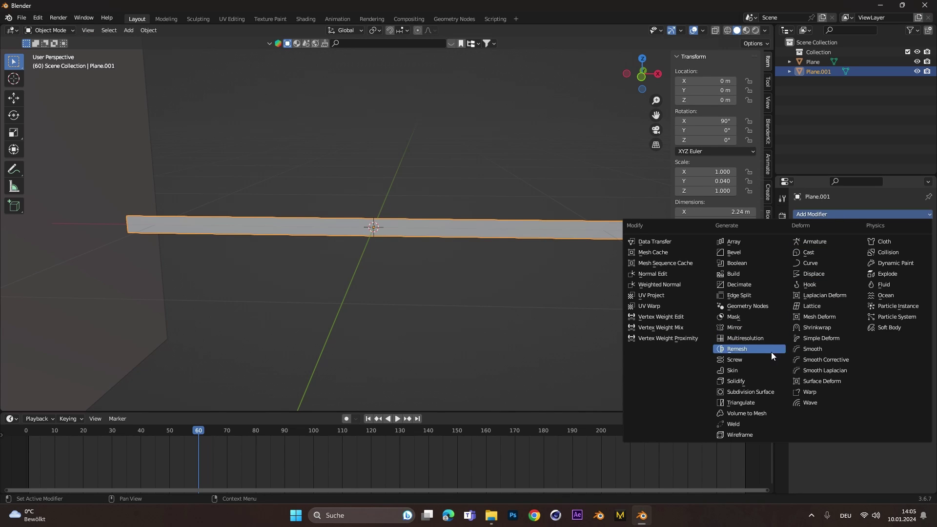
pyautogui.click(761, 391)
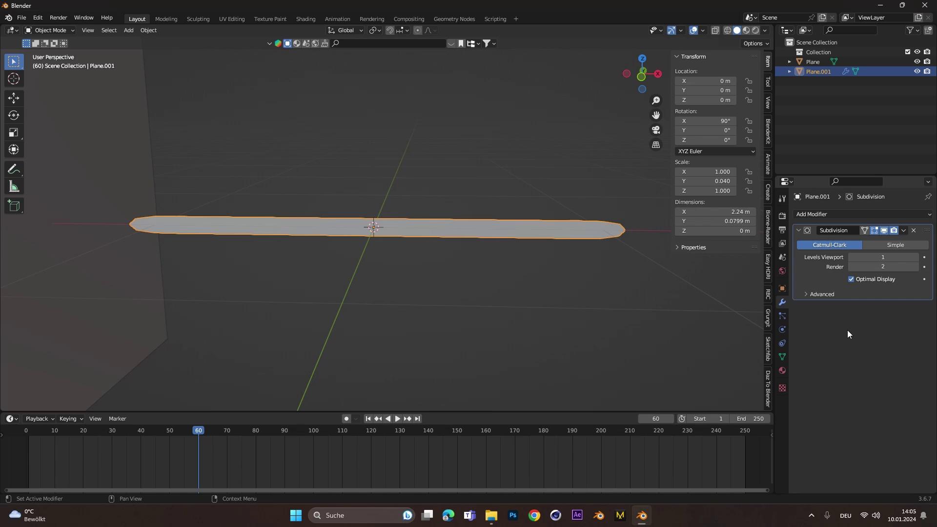
pyautogui.click(903, 231)
pyautogui.click(859, 244)
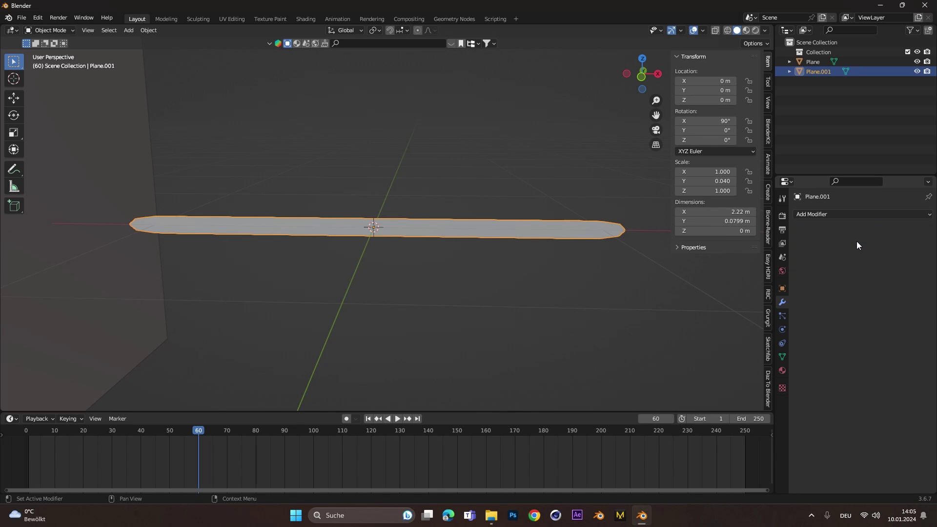
# - Move the strip along X to about -2.94 m
pyautogui.scroll(-4, 509, 270)
pyautogui.press('g')
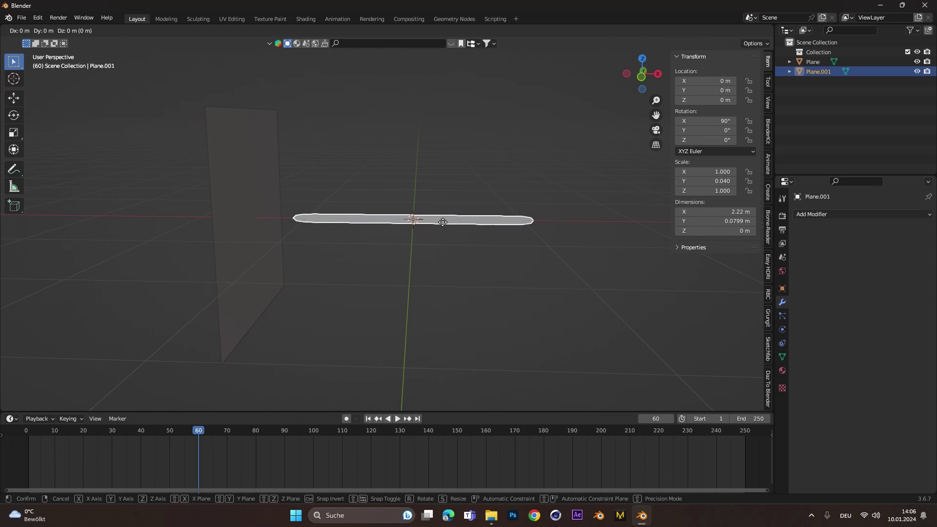
pyautogui.press('x')
pyautogui.click(134, 230)
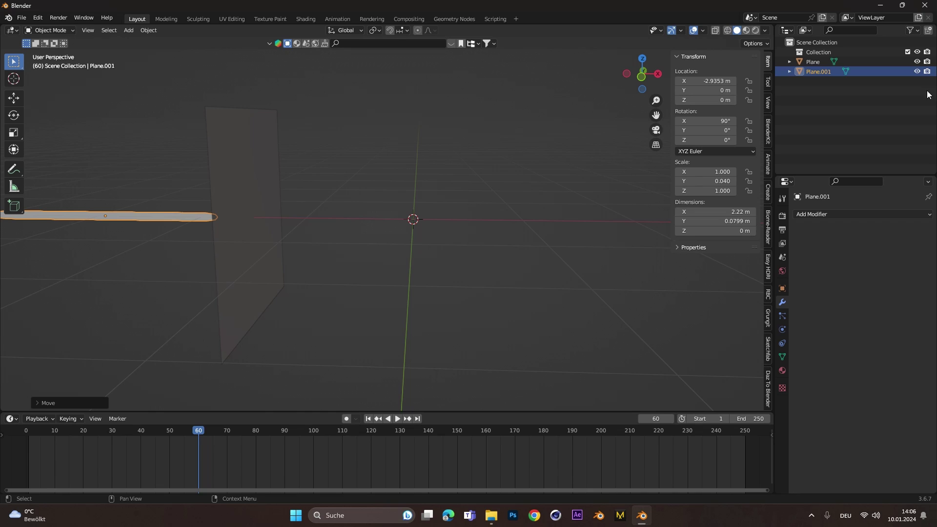
# - Rename the strip to WindLine in the outliner
pyautogui.doubleClick(819, 72)
pyautogui.write('WindLine')
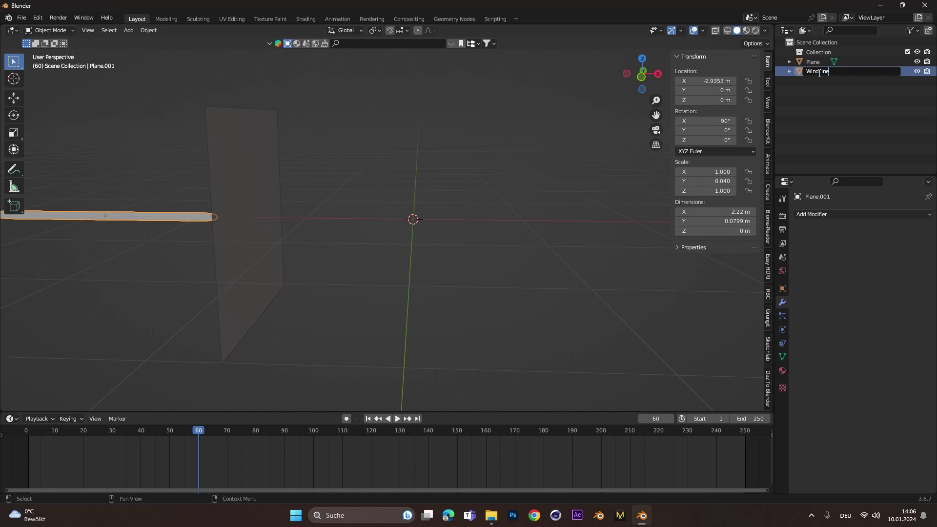
pyautogui.press('Return')
# - Give the upright plane a particle system and play the animation to preview the emission
pyautogui.click(257, 258)
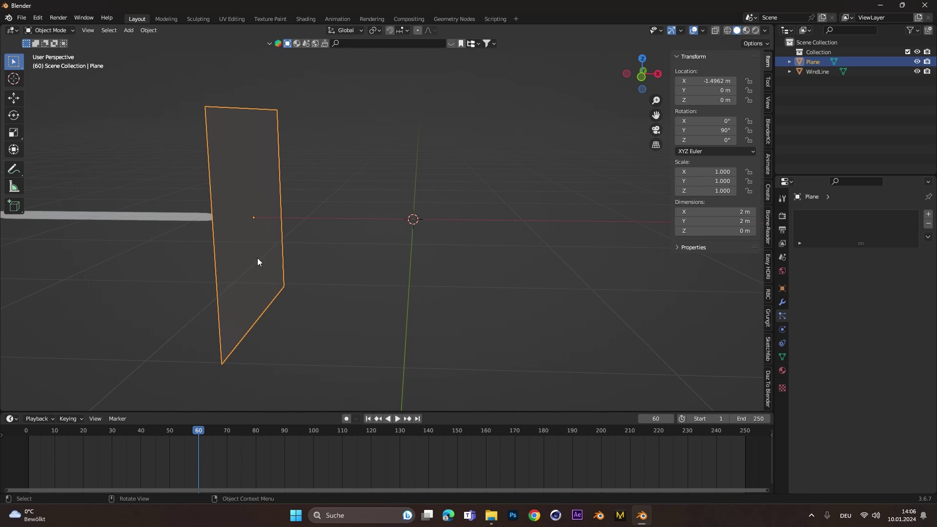
pyautogui.click(928, 214)
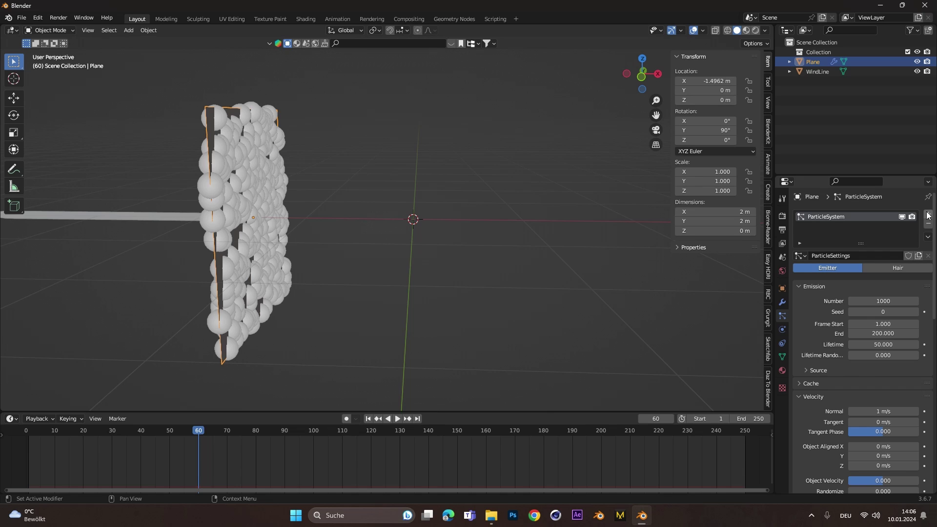
pyautogui.click(398, 418)
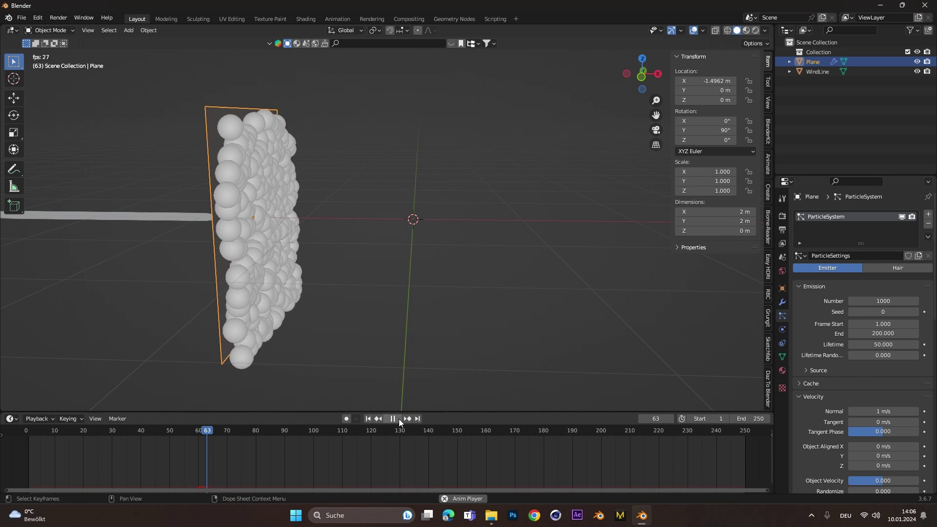
pyautogui.click(392, 418)
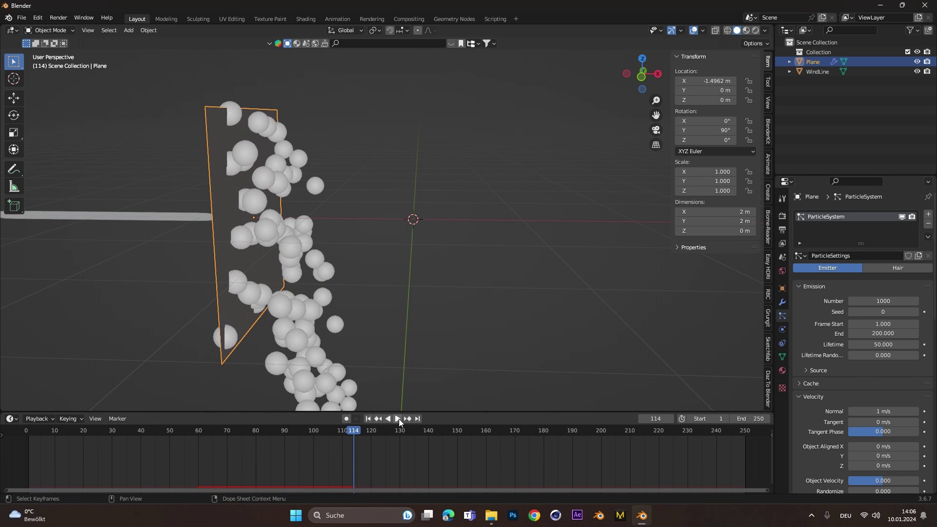
pyautogui.scroll(-20, 860, 399)
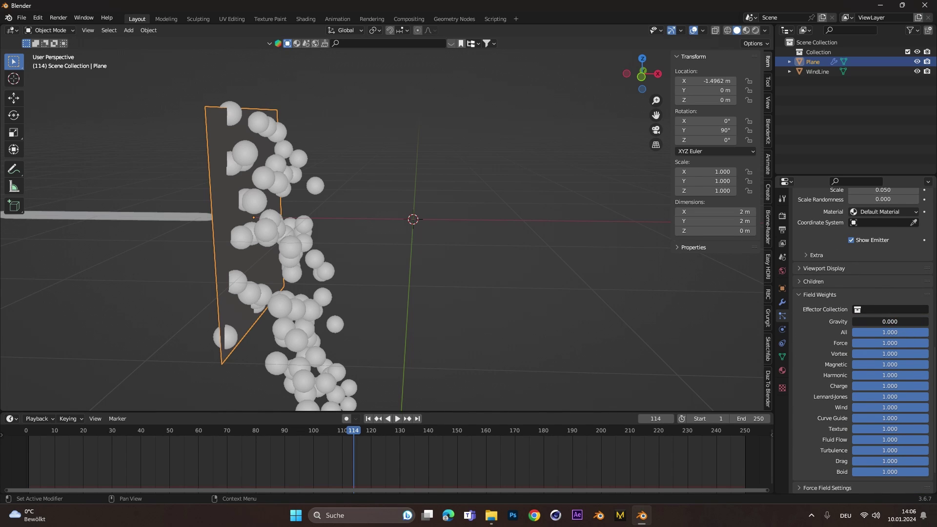
# - Raise the particles' Normal velocity from 1 to 3 m/s and replay from the first frame
pyautogui.click(368, 419)
pyautogui.click(393, 419)
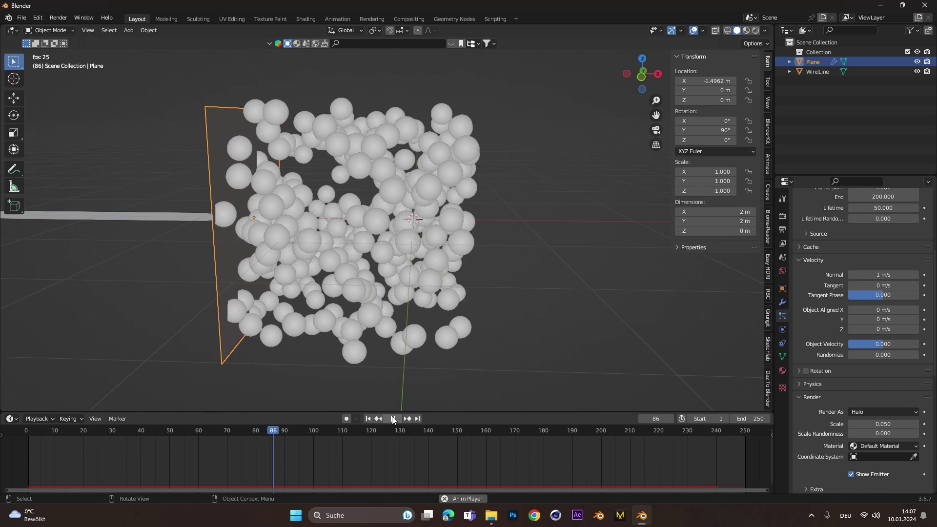
pyautogui.click(393, 419)
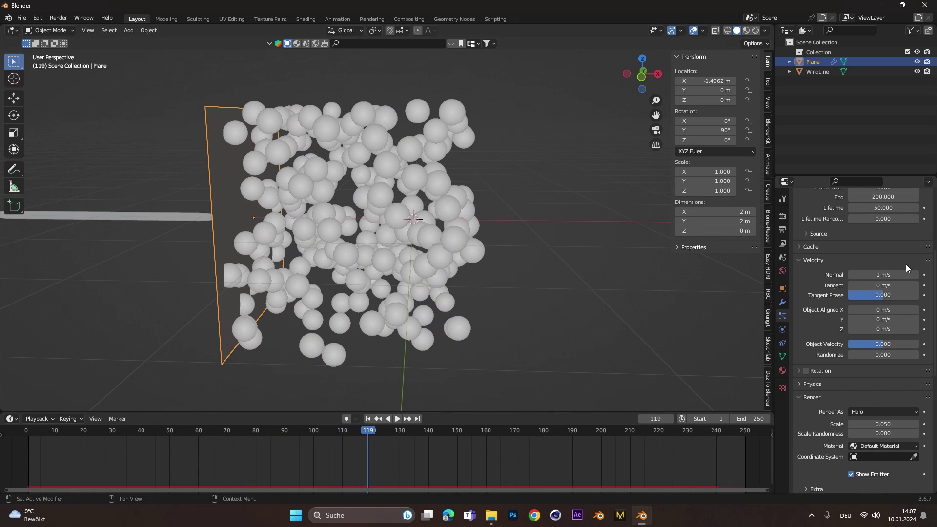
pyautogui.click(883, 274)
pyautogui.write('3')
pyautogui.press('Return')
pyautogui.click(368, 419)
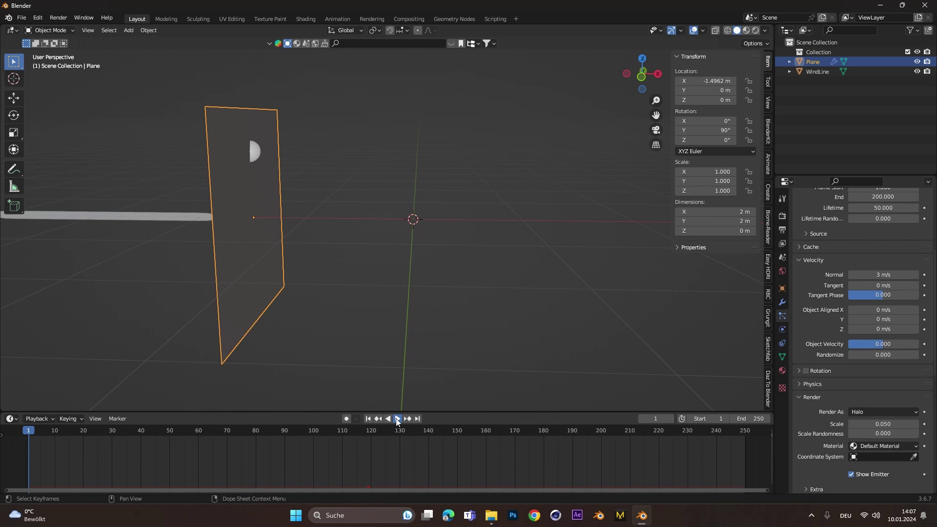
pyautogui.click(396, 418)
# - Render the particles as Object instances of WindLine
pyautogui.click(397, 418)
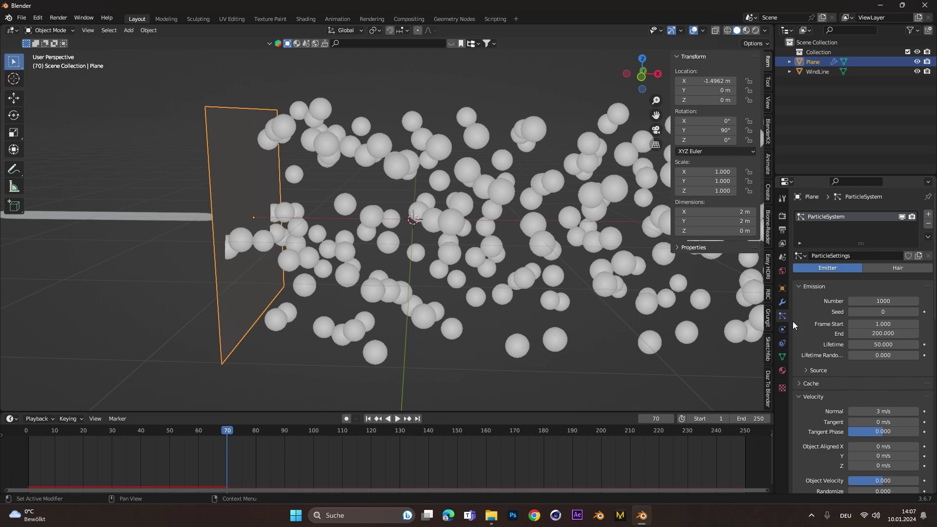
pyautogui.scroll(-8, 852, 223)
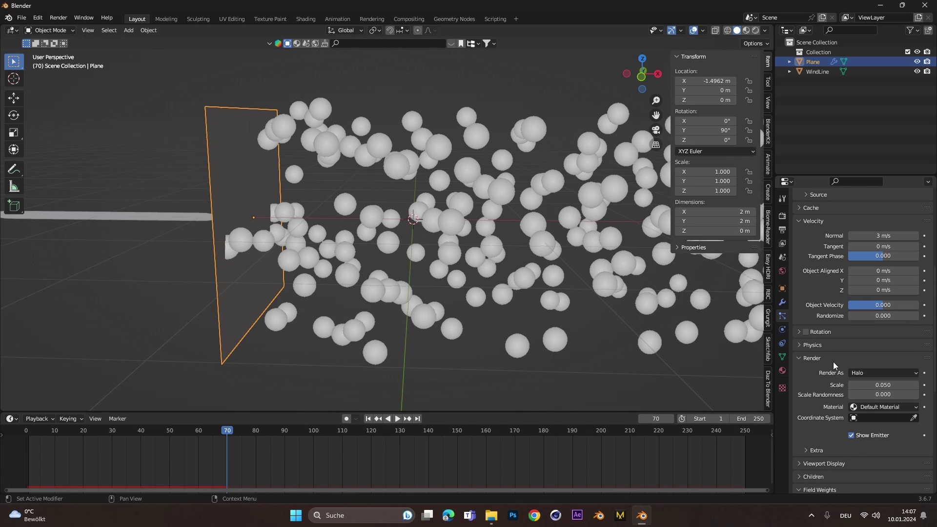
pyautogui.click(867, 371)
pyautogui.click(853, 426)
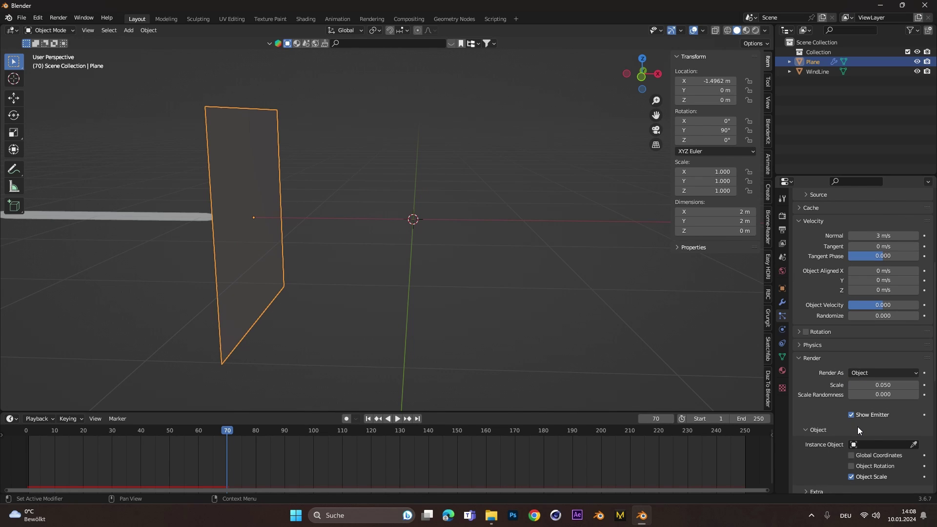
pyautogui.scroll(-4, 830, 351)
pyautogui.click(872, 366)
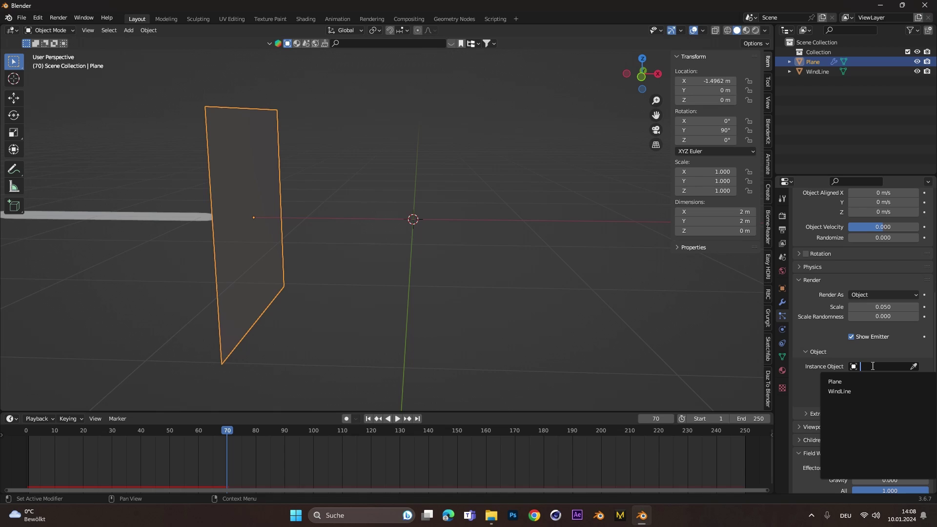
pyautogui.click(840, 391)
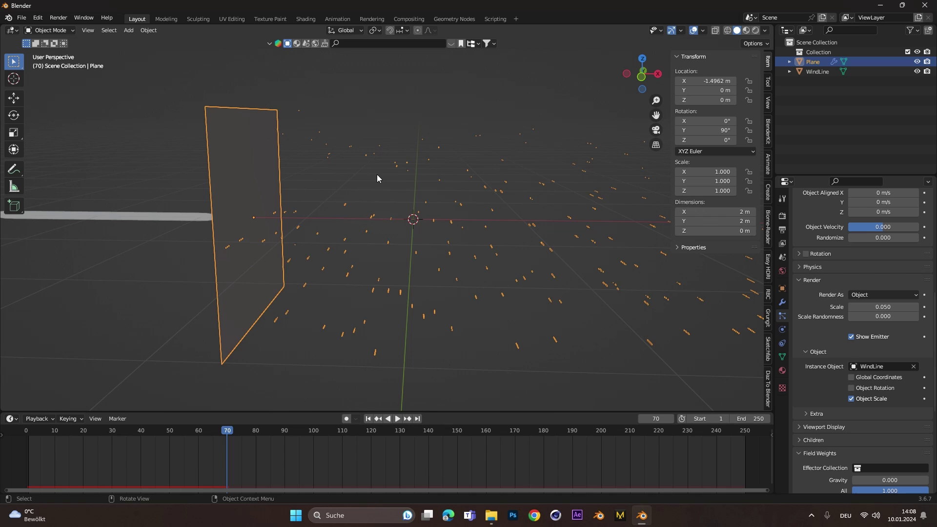
# - Enable Object Rotation, set particle scale to 0.33 and Scale Randomness to about 0.3
pyautogui.click(852, 389)
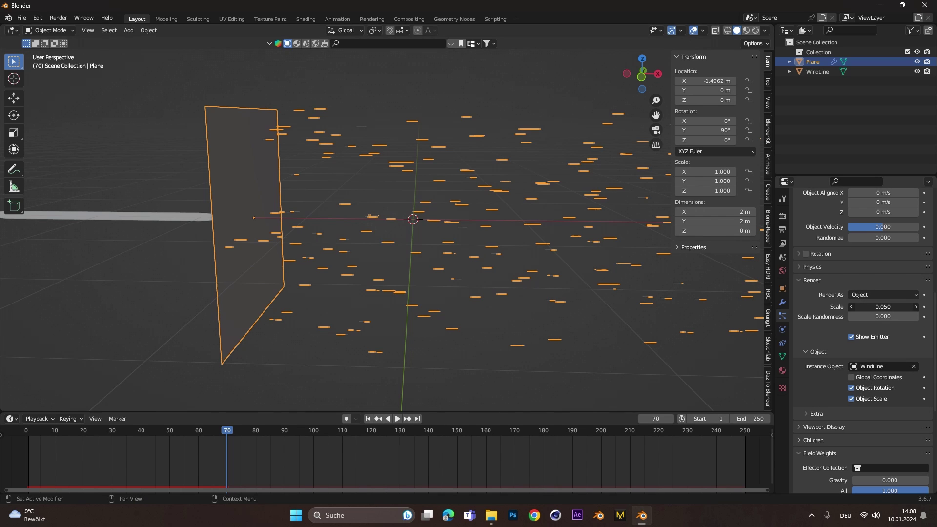
pyautogui.moveTo(884, 306); pyautogui.dragTo(920, 307)
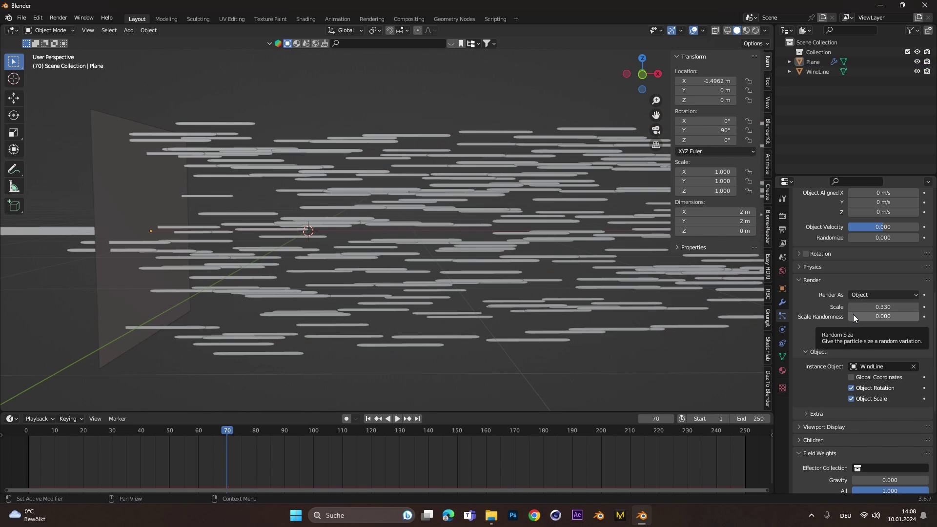
pyautogui.moveTo(853, 316); pyautogui.dragTo(885, 316)
# - Set the emission Number to 250 and replay to check the sparser wind lines
pyautogui.click(399, 419)
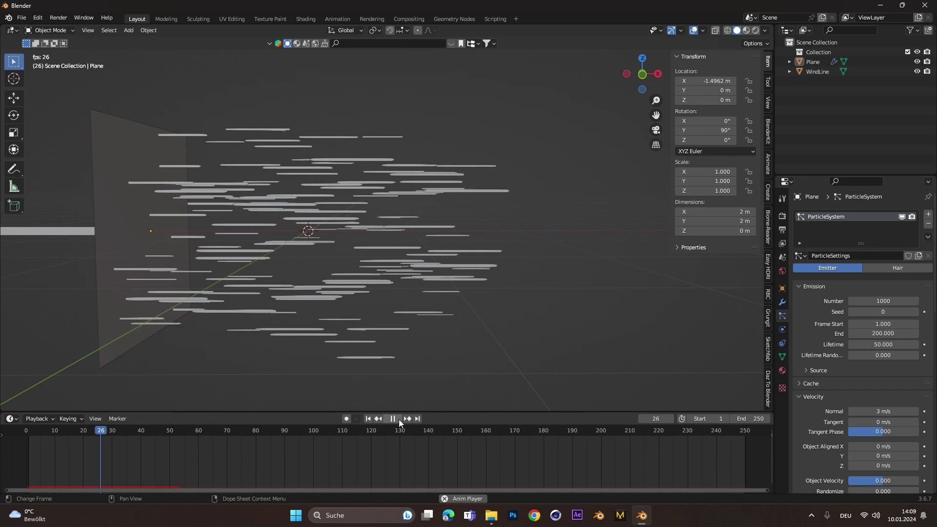
pyautogui.click(900, 302)
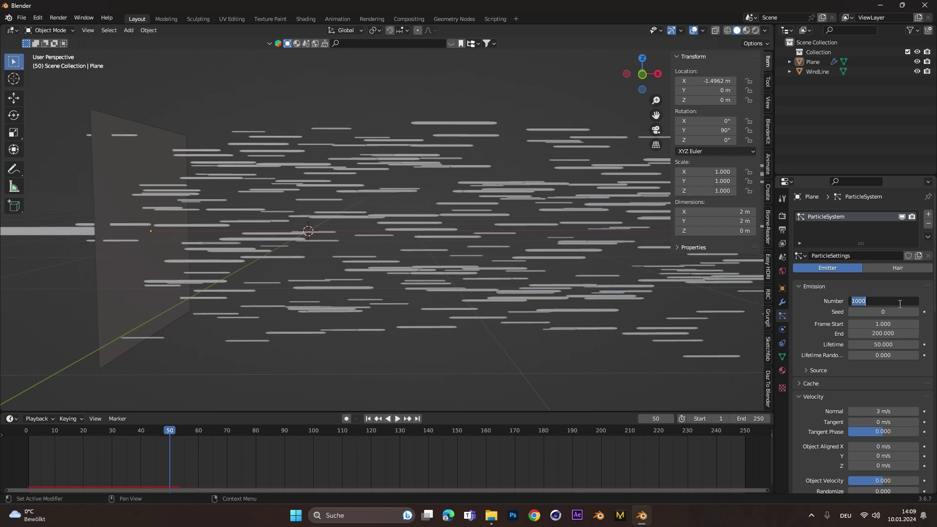
pyautogui.write('250')
pyautogui.press('Return')
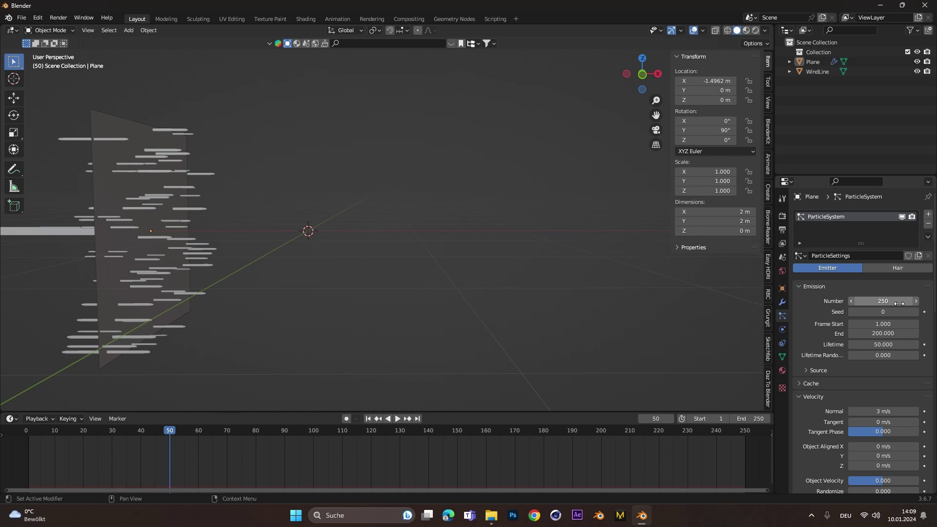
pyautogui.click(398, 419)
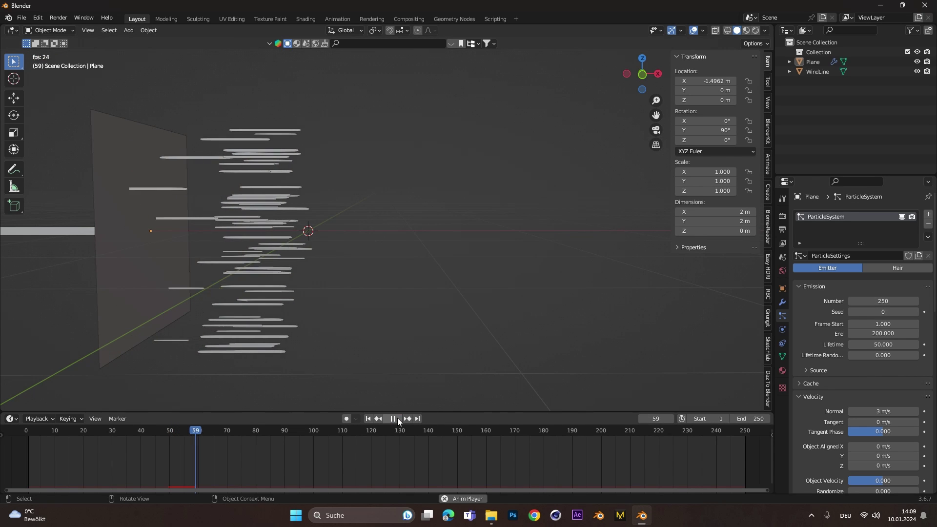
# - Add a camera and set its rotation to 90°, 0°, 0°
pyautogui.hotkey('shift', 'a')
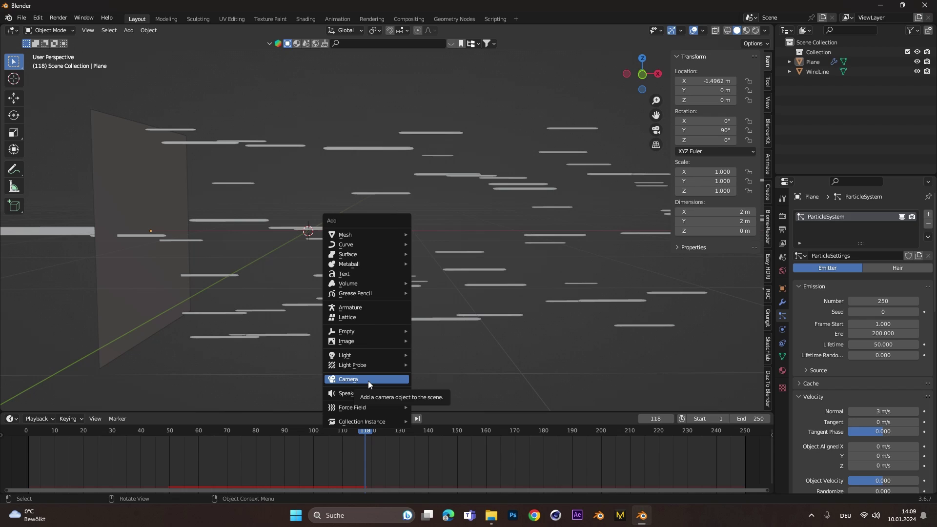
pyautogui.click(368, 381)
pyautogui.press('space')
pyautogui.click(718, 120)
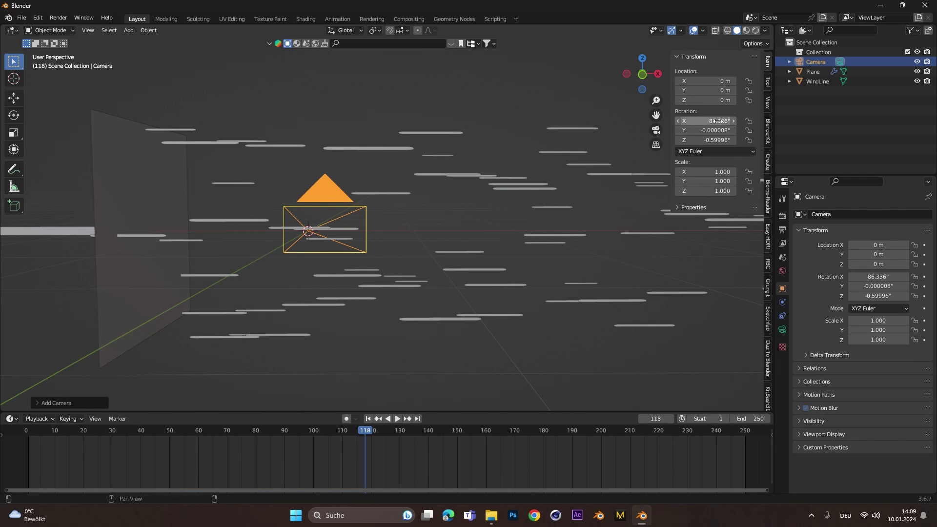
pyautogui.write('90')
pyautogui.press('Return')
pyautogui.doubleClick(707, 130)
pyautogui.write('0')
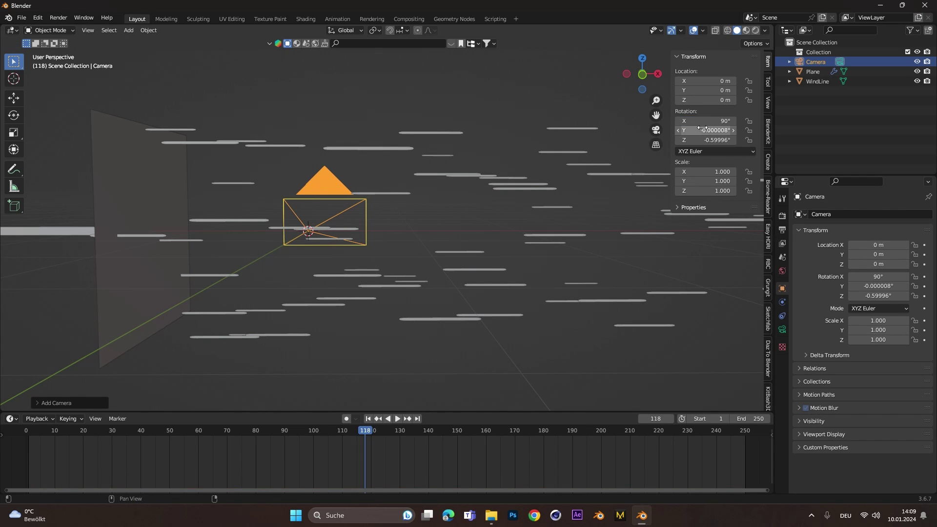
pyautogui.press('Return')
pyautogui.doubleClick(706, 140)
pyautogui.write('0')
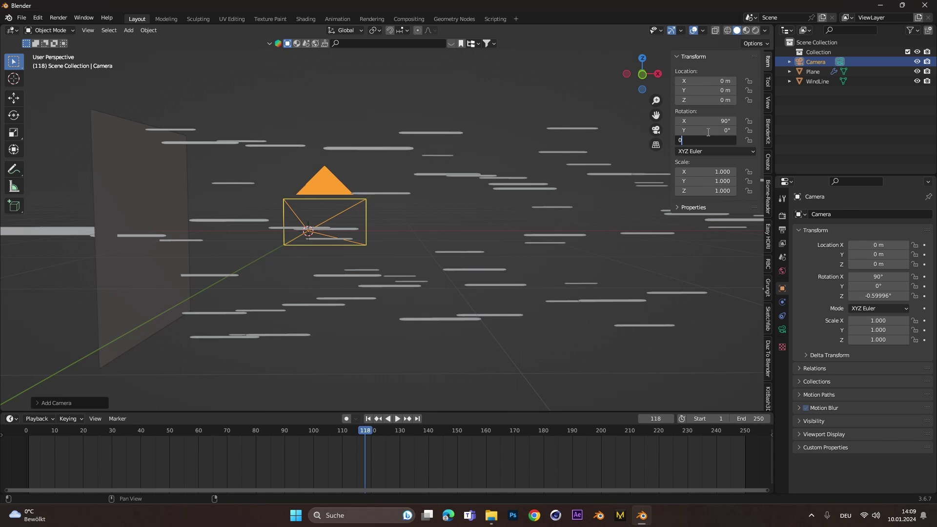
pyautogui.press('Return')
# - Pull the camera back along Y to about -4.64 m and play through camera view
pyautogui.press('g')
pyautogui.press('y')
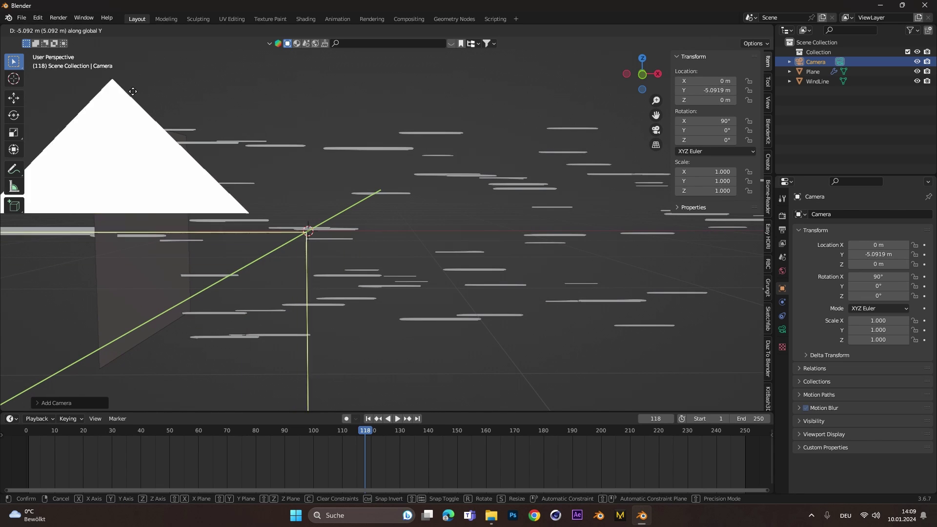
pyautogui.click(193, 105)
pyautogui.press('KP_0')
pyautogui.click(733, 81)
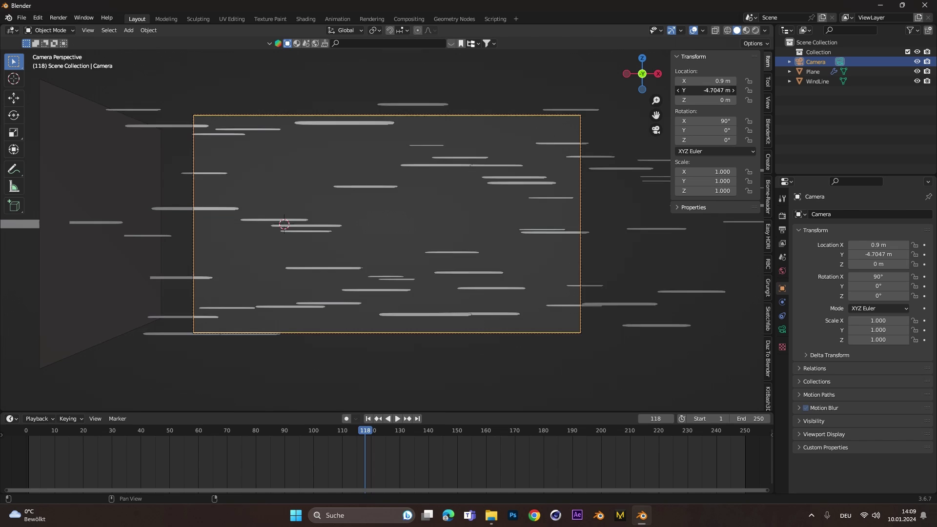
pyautogui.click(398, 419)
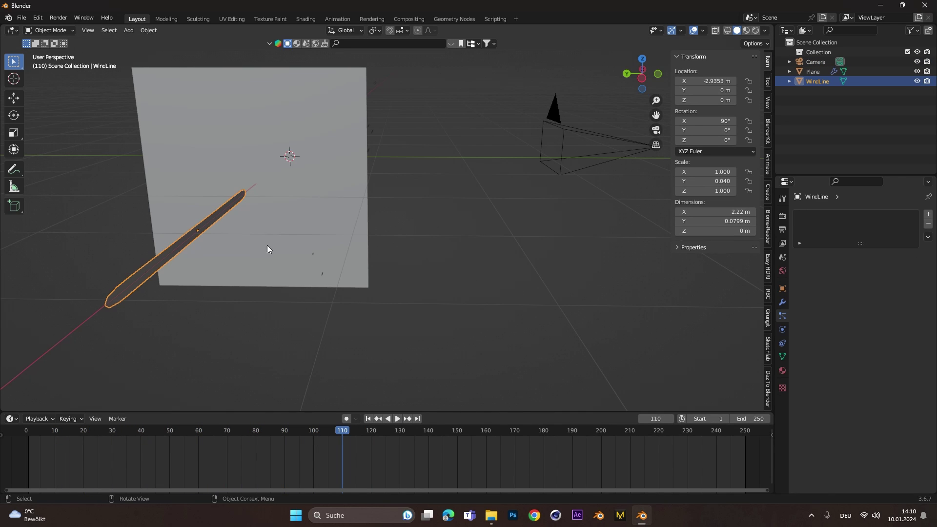
# - Duplicate WindLine beside the original, rename the copy Swirl, and drag it into Collection
pyautogui.hotkey('shift', 'd')
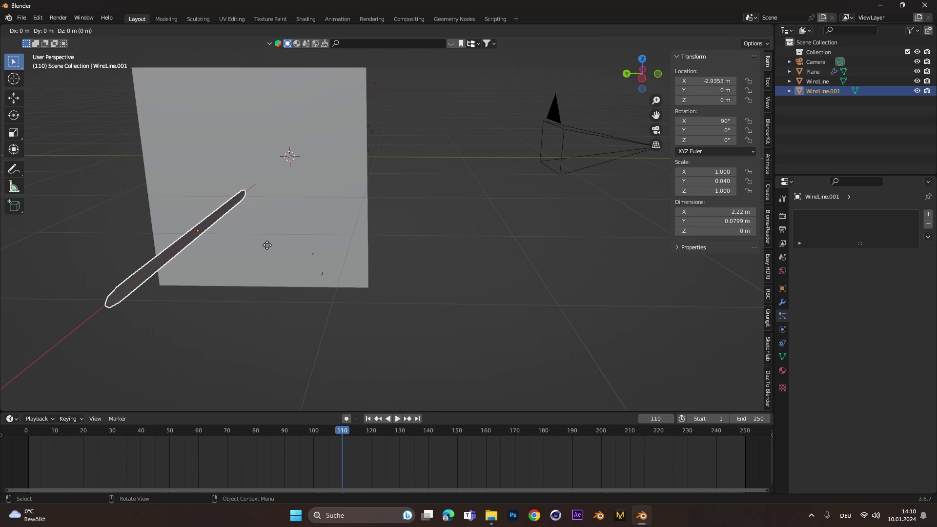
pyautogui.click(335, 244)
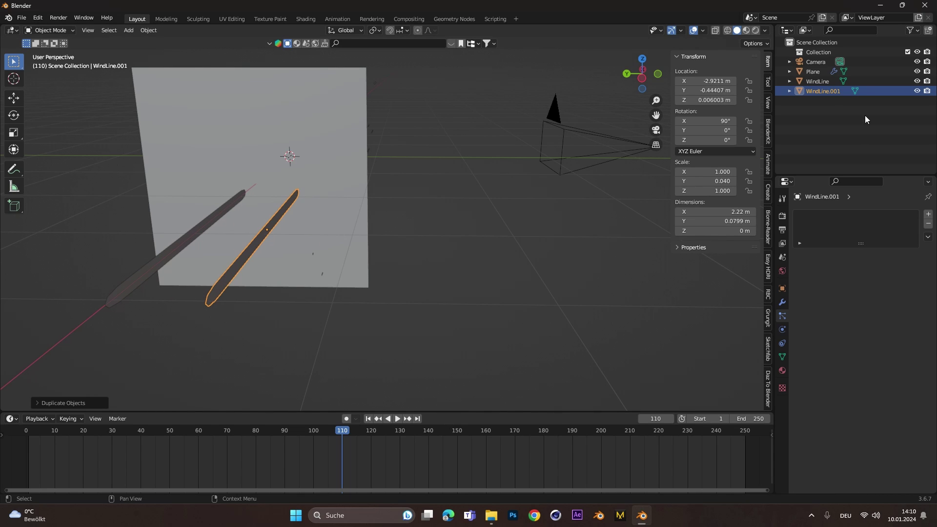
pyautogui.doubleClick(829, 89)
pyautogui.write('Swirl')
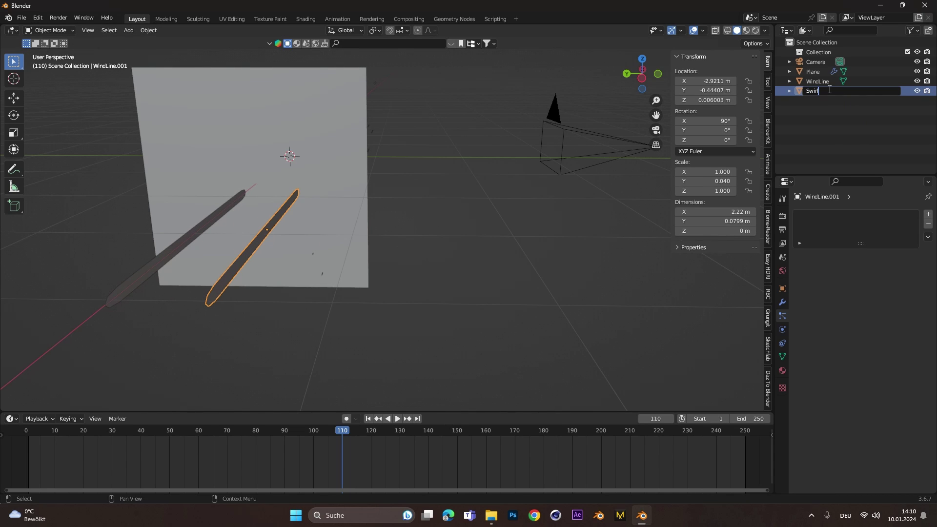
pyautogui.press('Return')
pyautogui.moveTo(799, 83); pyautogui.dragTo(820, 49)
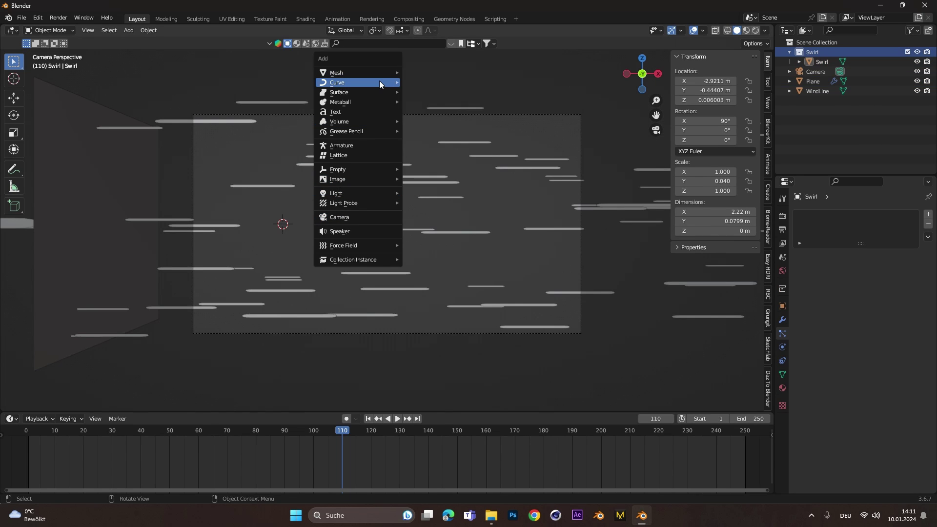
# - Add a NurbsPath curve and enter Edit Mode on its control points
pyautogui.moveTo(379, 81)
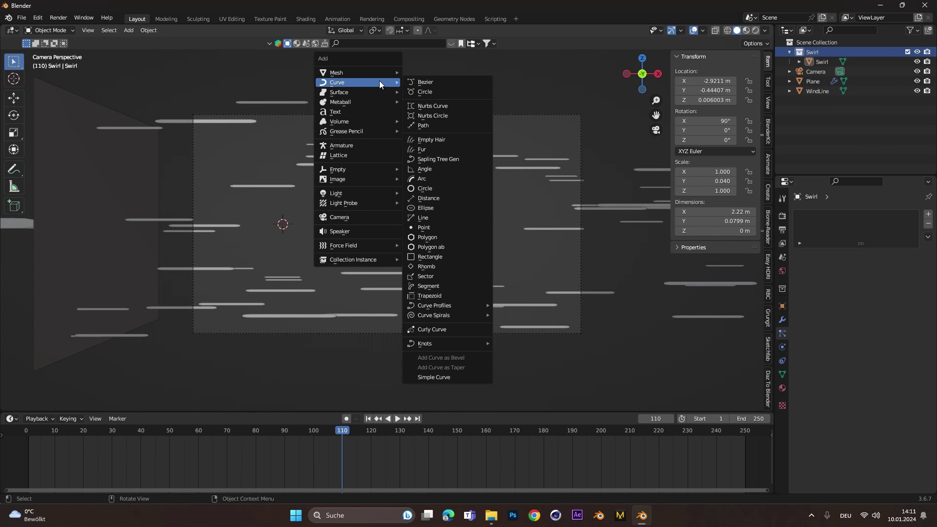
pyautogui.click(445, 126)
pyautogui.press('Tab')
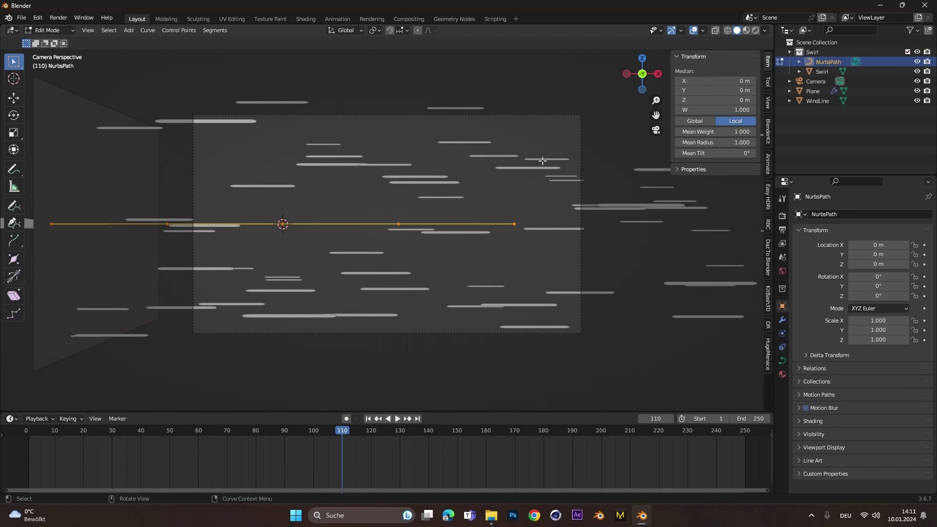
# - Scale the path down around its centre and nudge it slightly left
pyautogui.press('s')
pyautogui.click(393, 208)
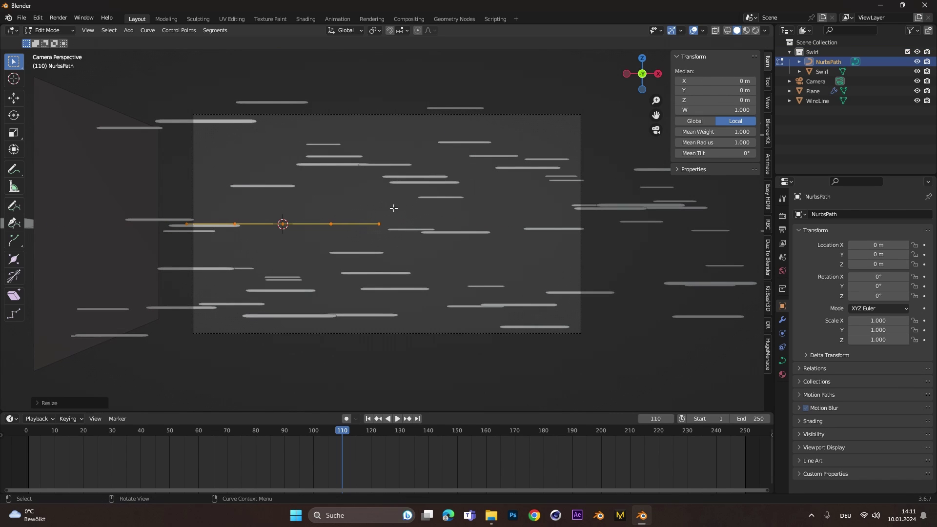
pyautogui.press('g')
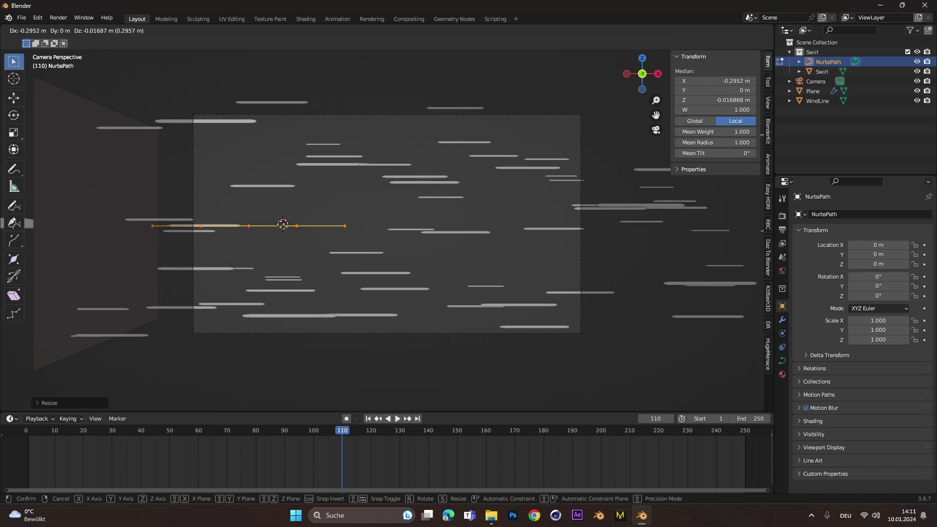
pyautogui.click(273, 223)
pyautogui.click(360, 241)
# - Extrude five points from the path's right end to curl it into a small loop
pyautogui.moveTo(359, 241); pyautogui.dragTo(324, 214)
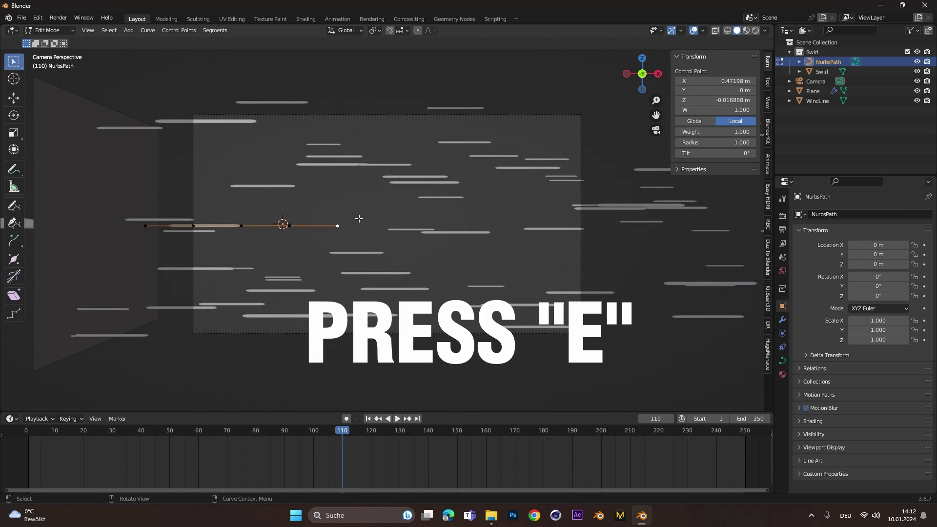
pyautogui.press('e')
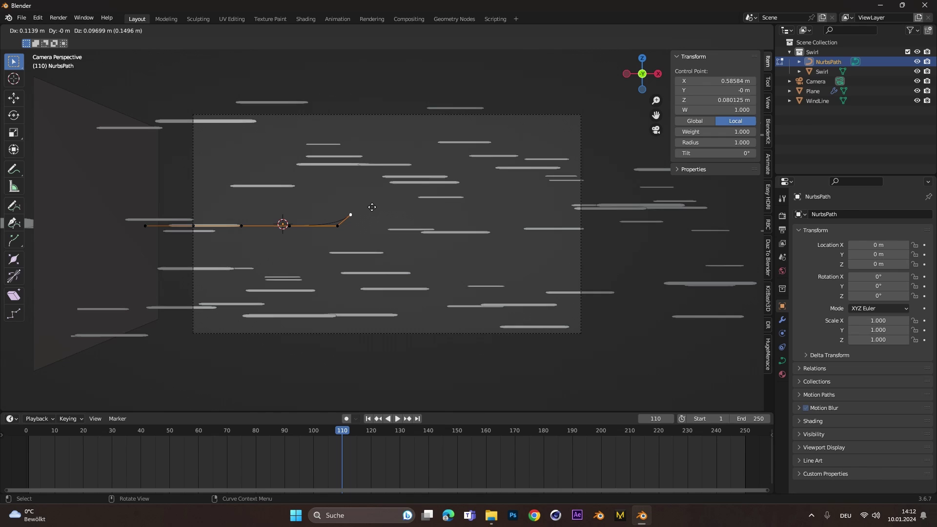
pyautogui.click(372, 208)
pyautogui.press('e')
pyautogui.click(366, 185)
pyautogui.press('e')
pyautogui.click(339, 178)
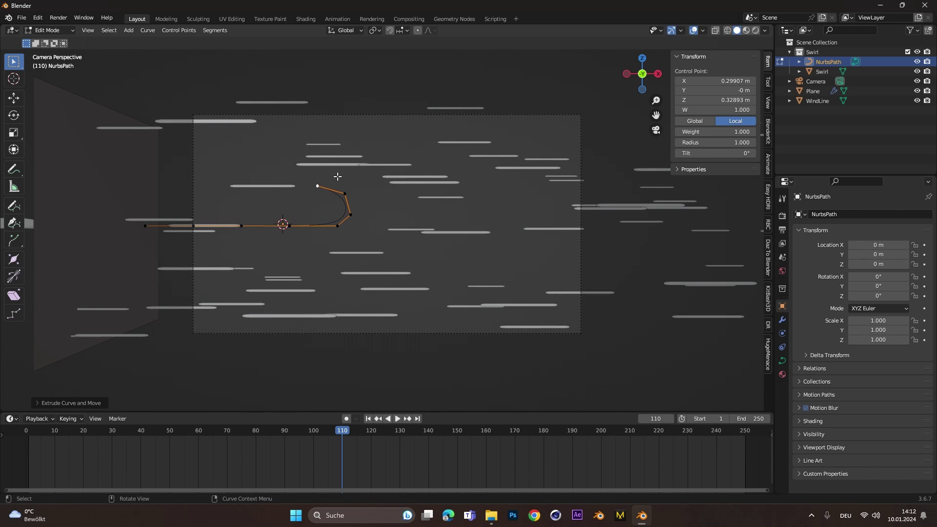
pyautogui.press('e')
pyautogui.click(321, 191)
pyautogui.press('e')
pyautogui.click(326, 218)
# - Extend the path rightward past the camera frame's edge, then return to Object Mode
pyautogui.press('e')
pyautogui.click(368, 224)
pyautogui.press('e')
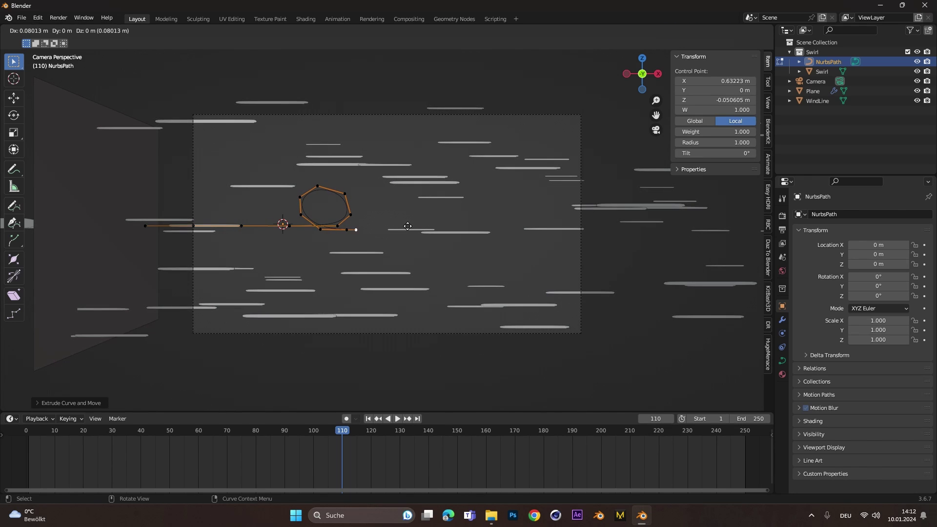
pyautogui.click(410, 225)
pyautogui.press('e')
pyautogui.click(456, 224)
pyautogui.press('e')
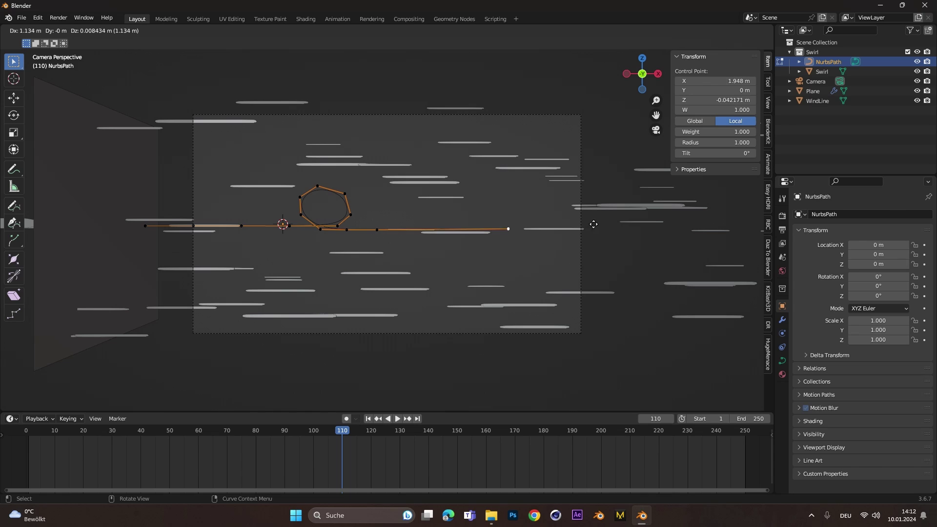
pyautogui.click(628, 224)
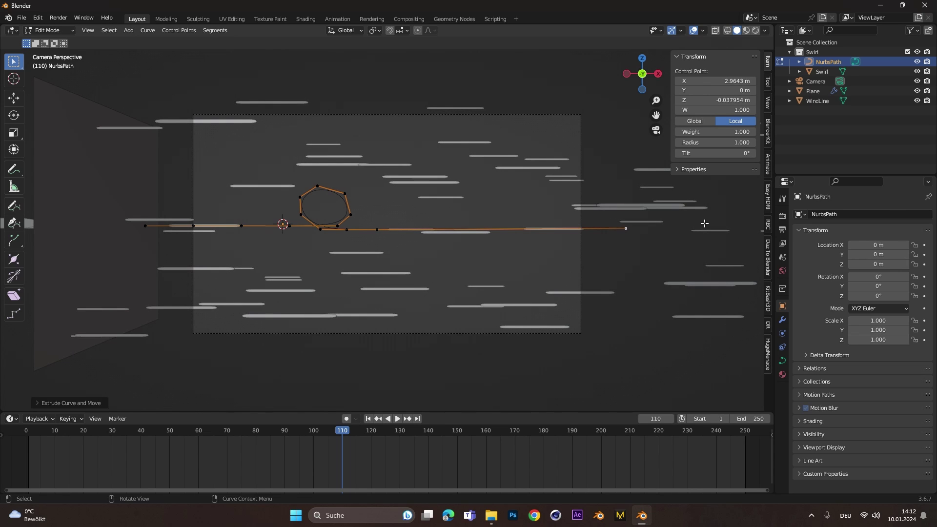
pyautogui.press('Tab')
pyautogui.press('KP_0')
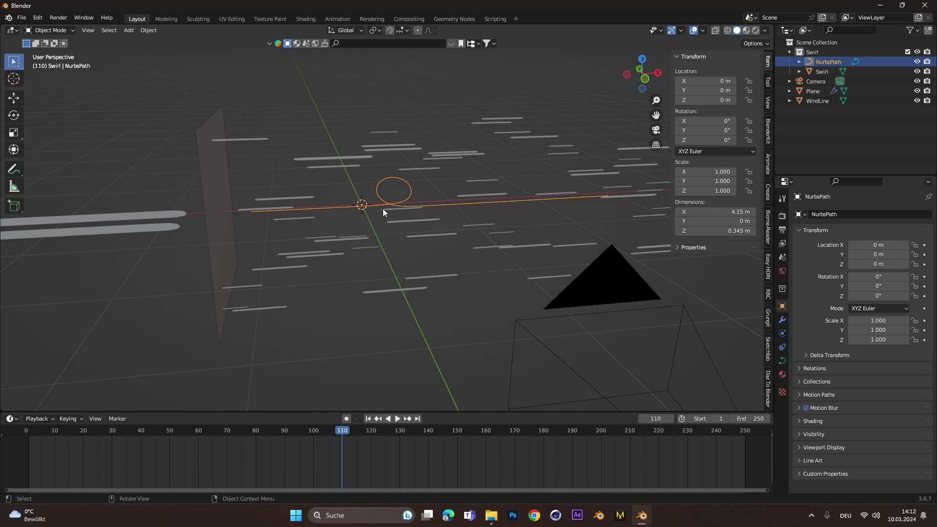
# - Add a Curve modifier to the Swirl bar with NurbsPath as its curve object
pyautogui.click(165, 226)
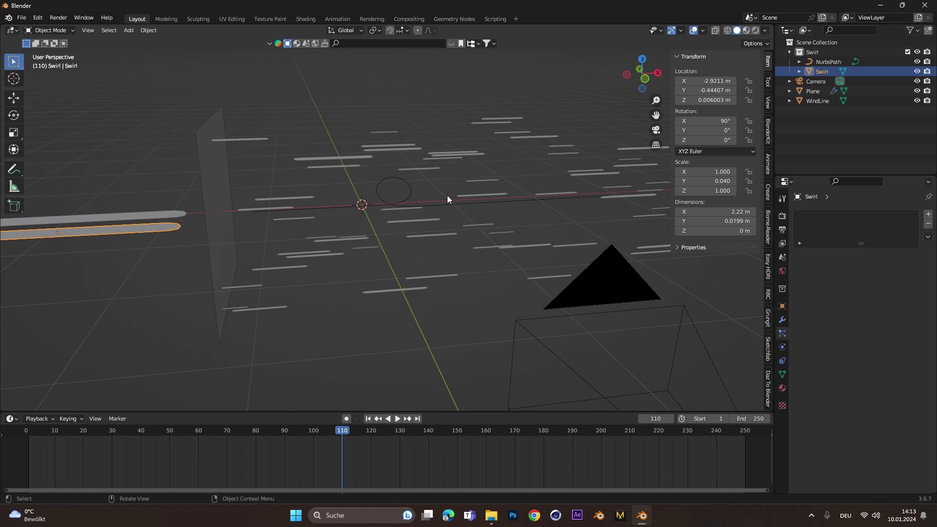
pyautogui.moveTo(447, 195); pyautogui.dragTo(266, 268, button='middle')
pyautogui.click(266, 268)
pyautogui.click(265, 251)
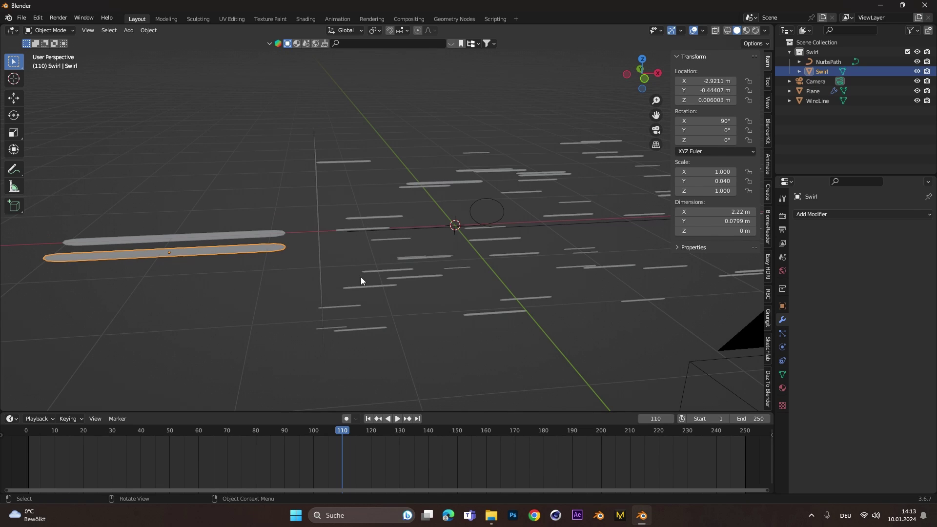
pyautogui.click(874, 213)
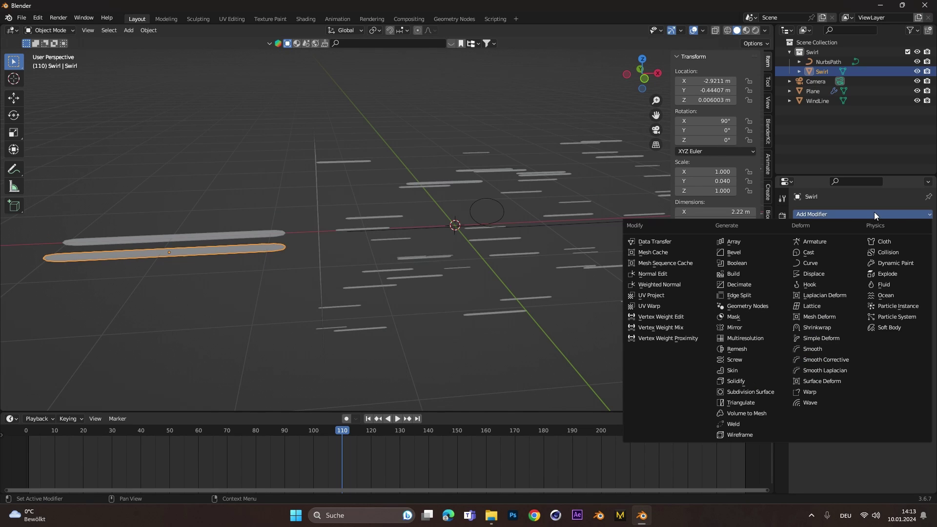
pyautogui.click(819, 263)
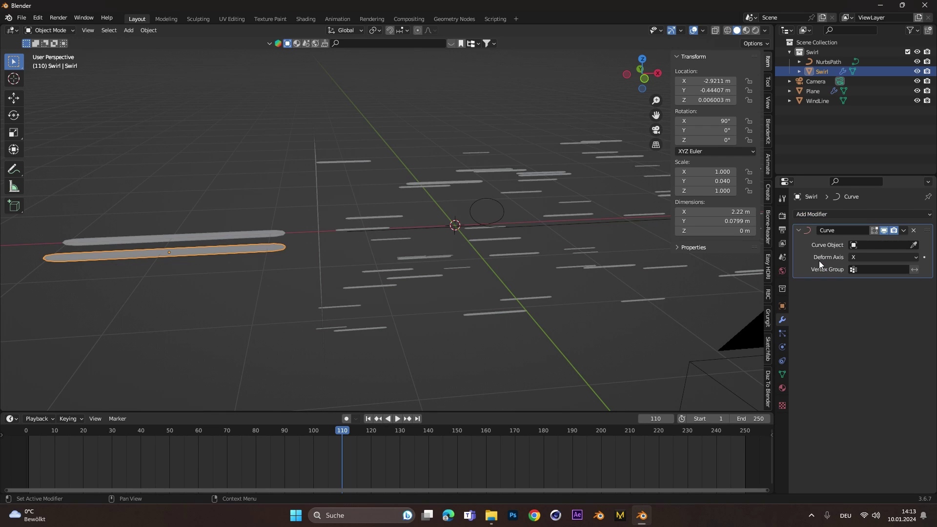
pyautogui.click(863, 244)
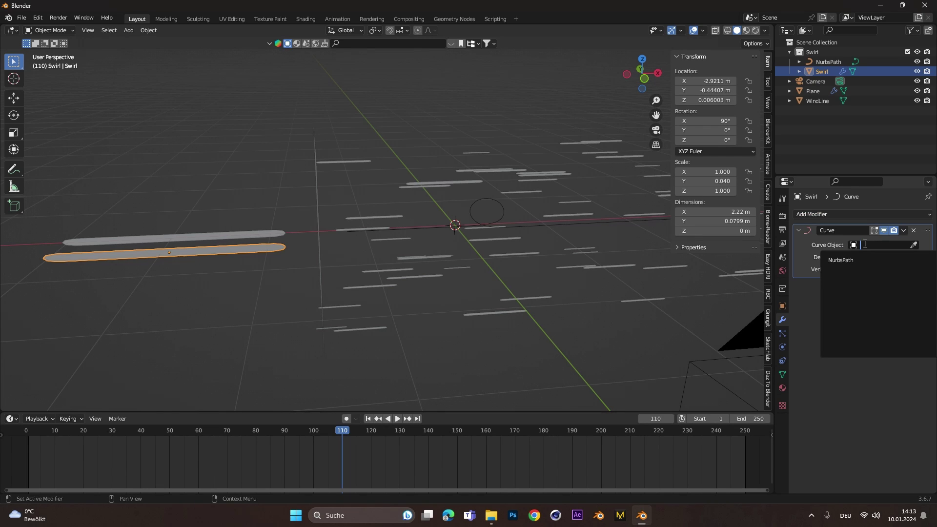
pyautogui.click(845, 260)
# - Move Swirl along Y onto the path, then along X until it wraps the loop
pyautogui.moveTo(293, 253); pyautogui.dragTo(272, 232, button='middle')
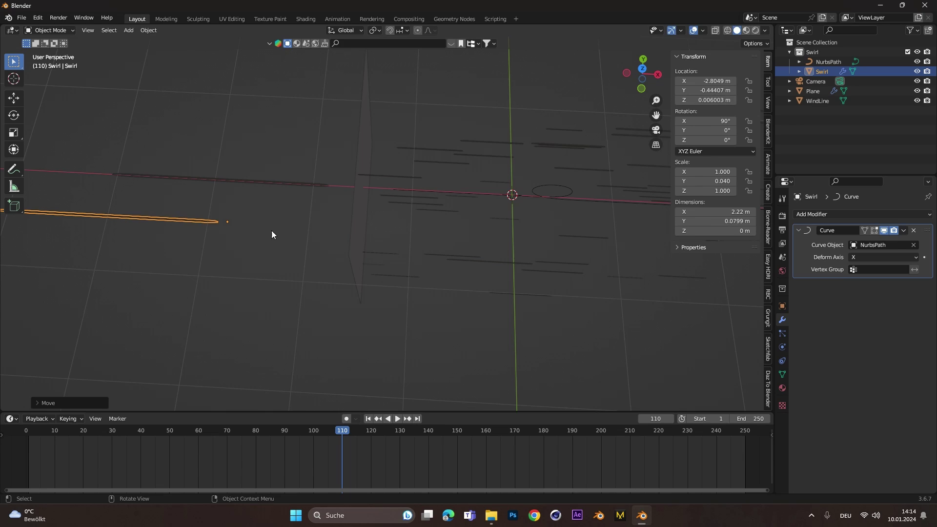
pyautogui.press('g')
pyautogui.press('x')
pyautogui.press('y')
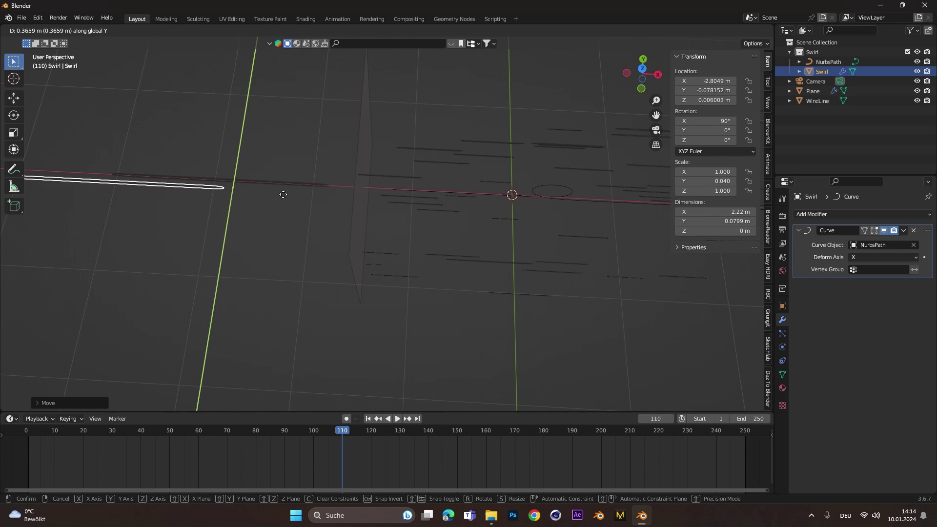
pyautogui.click(283, 189)
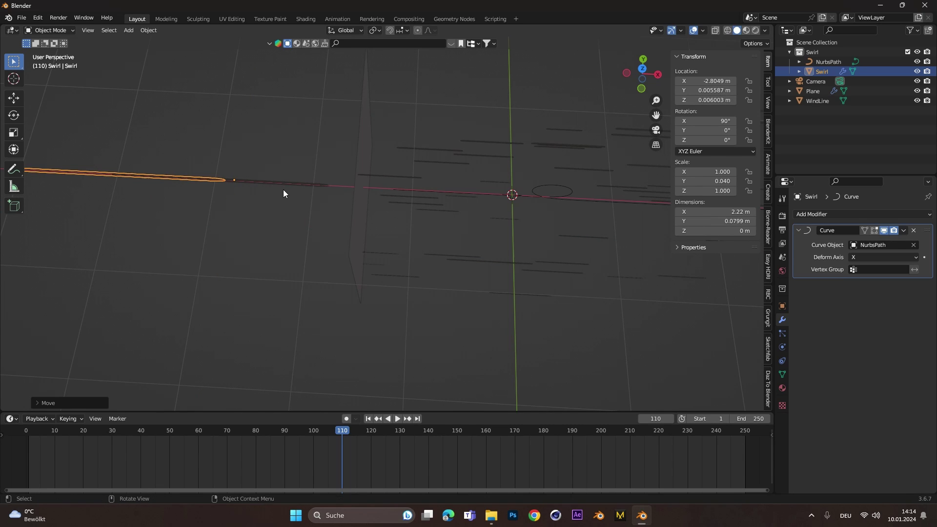
pyautogui.moveTo(283, 189); pyautogui.dragTo(258, 154, button='middle')
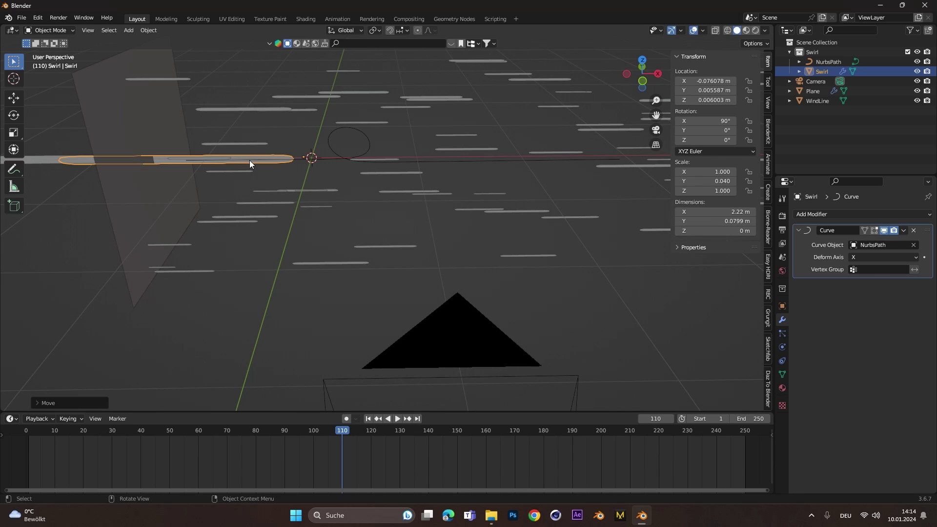
pyautogui.press('g')
pyautogui.press('x')
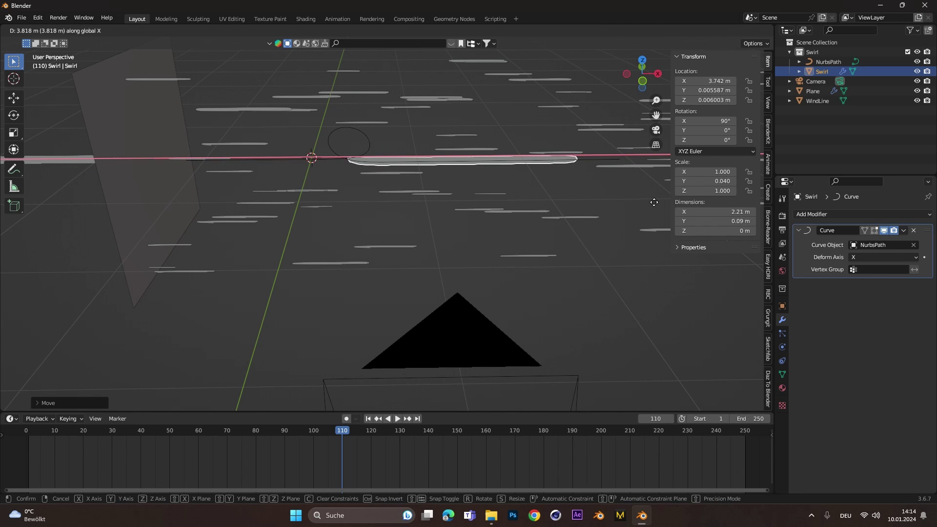
pyautogui.click(590, 212)
# - In the camera view, scale Swirl down to 0.318
pyautogui.press('KP_0')
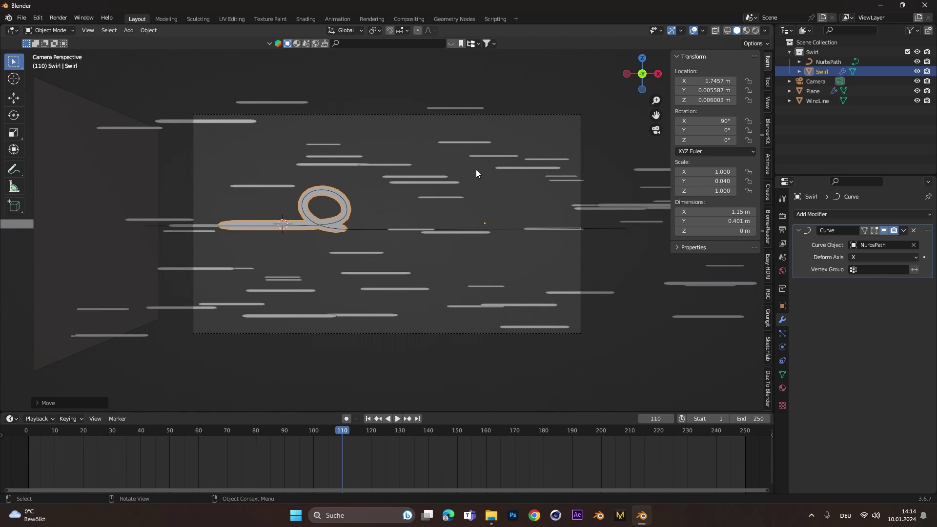
pyautogui.press('s')
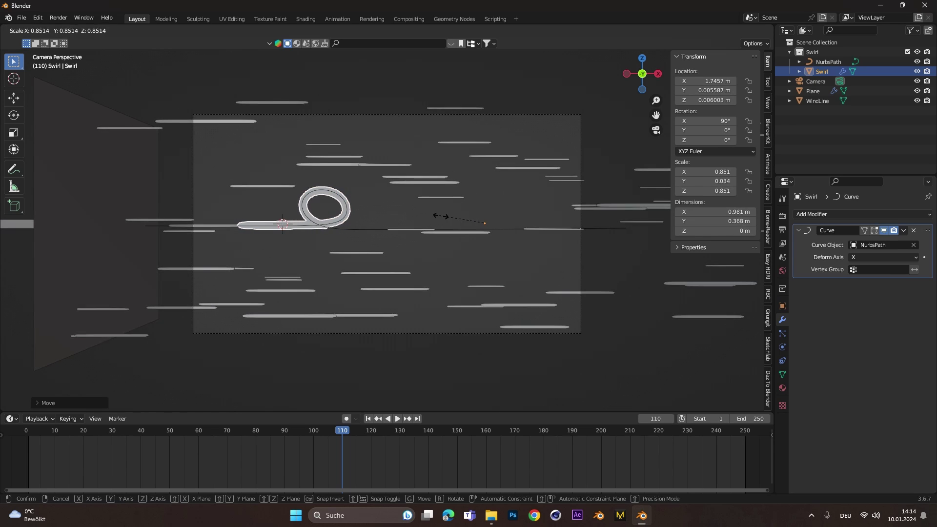
pyautogui.click(467, 221)
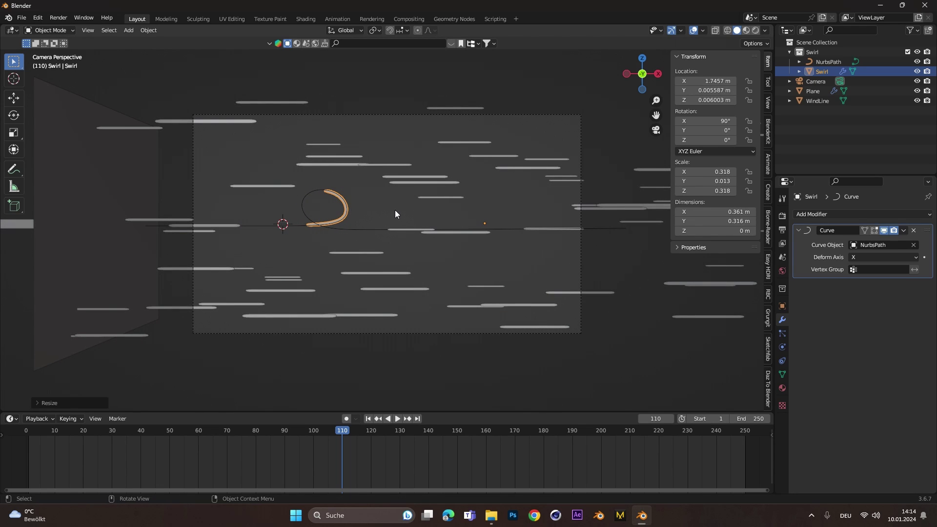
# - At frame 30, move Swirl left along X before the loop and keyframe its location
pyautogui.hotkey('ctrl', 'z')
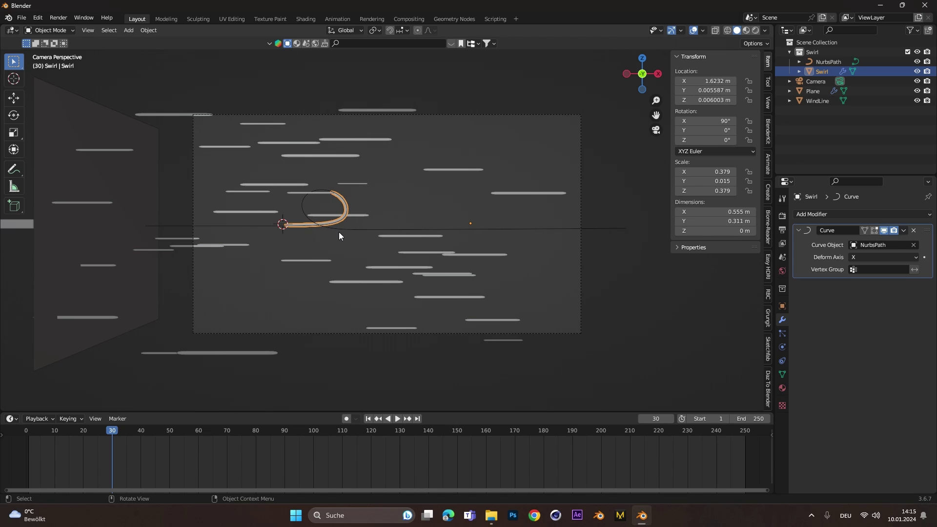
pyautogui.press('g')
pyautogui.press('x')
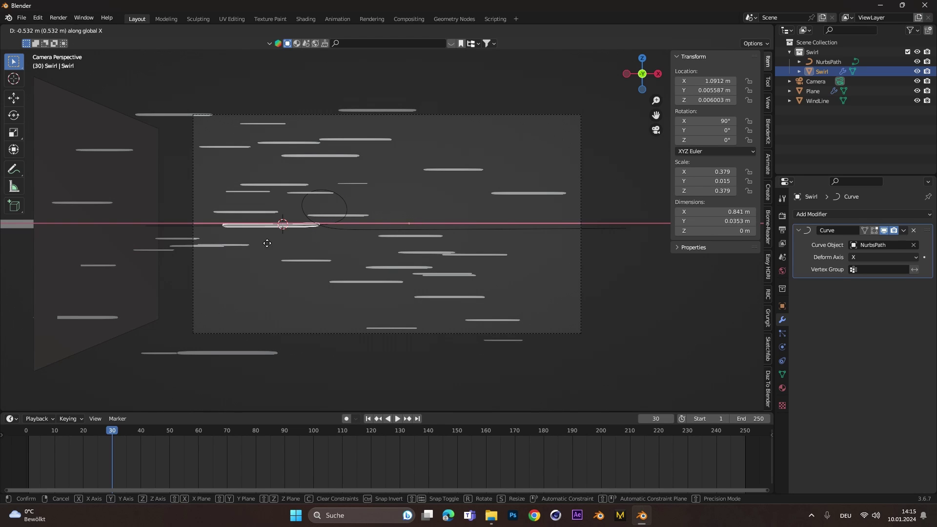
pyautogui.click(151, 243)
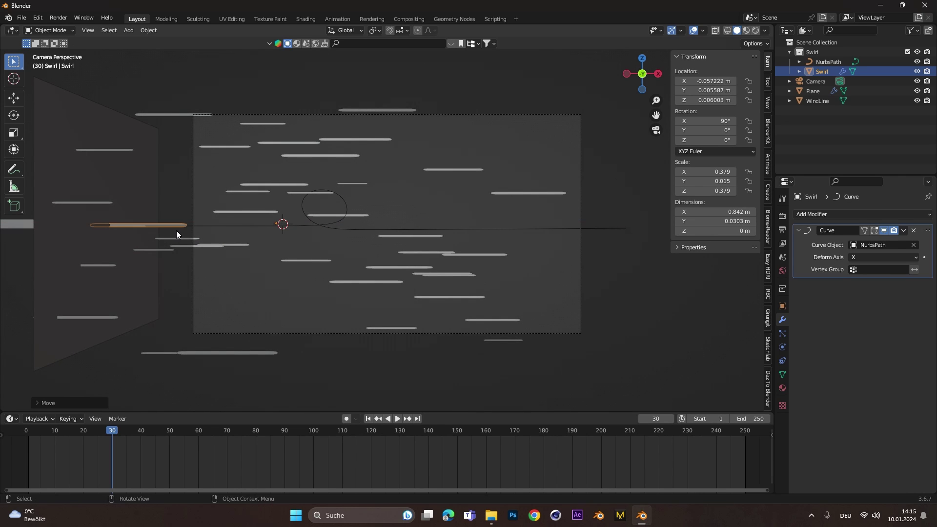
pyautogui.press('i')
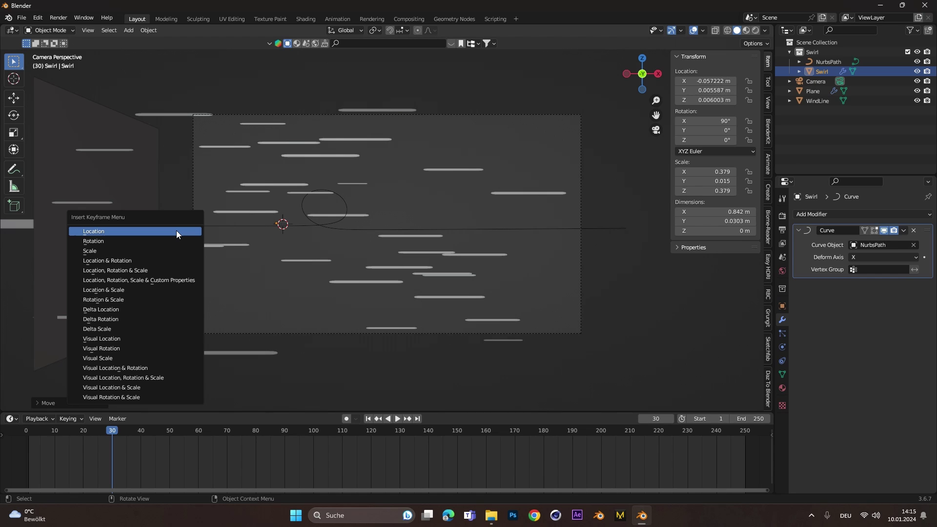
pyautogui.click(176, 230)
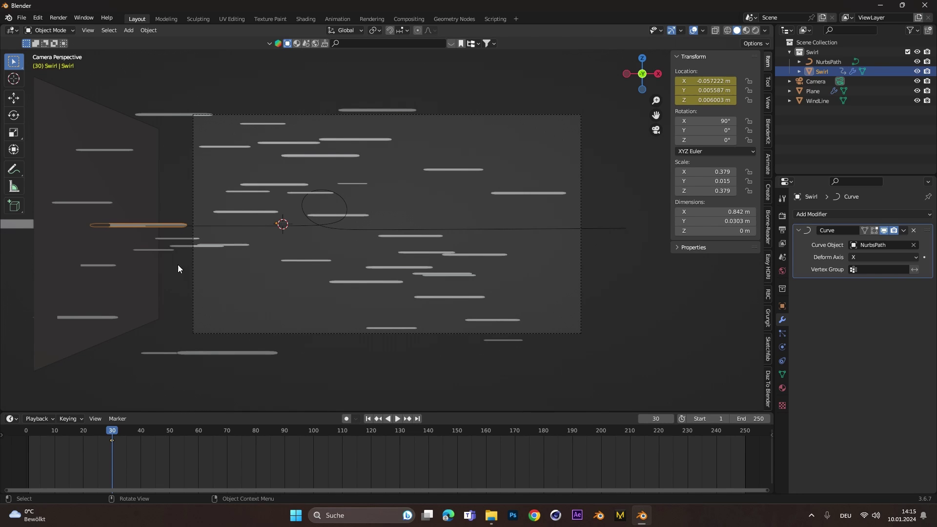
# - At frame 80, move Swirl far along X and keyframe its location
pyautogui.moveTo(116, 434); pyautogui.dragTo(256, 441)
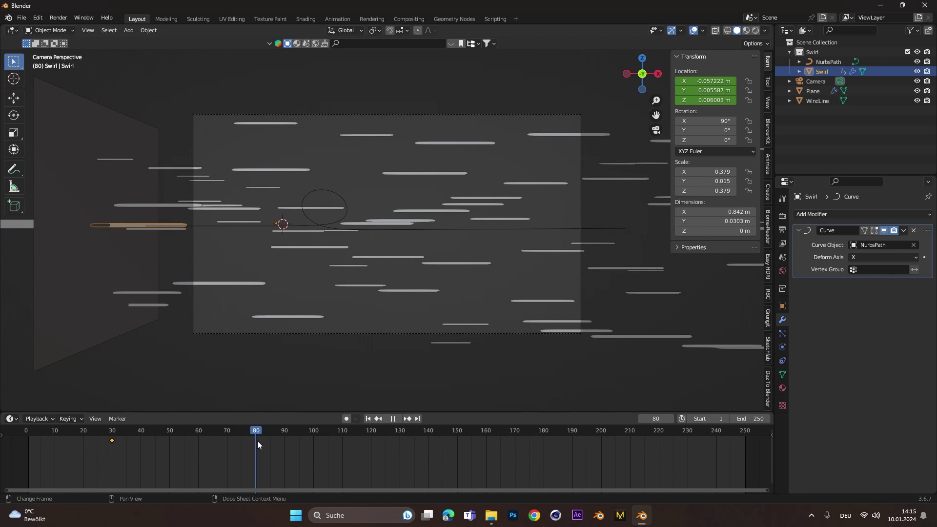
pyautogui.press('g')
pyautogui.press('x')
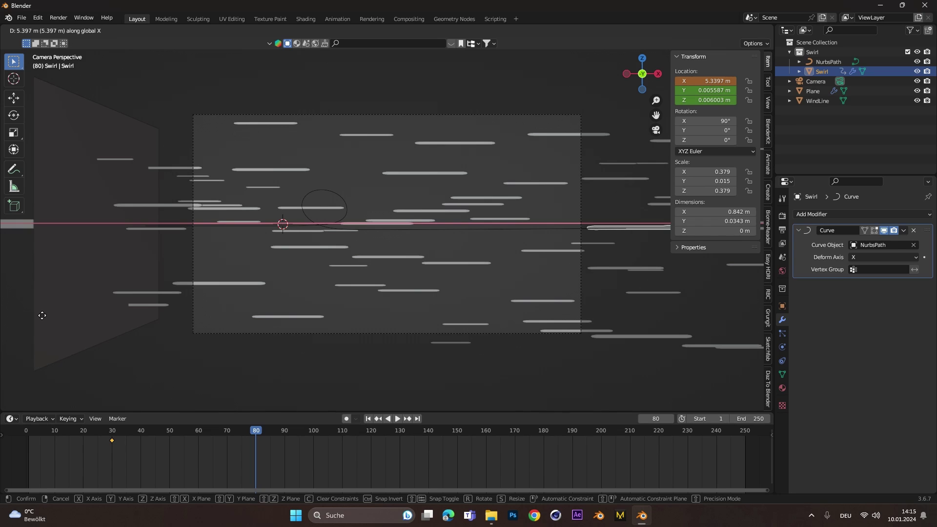
pyautogui.click(42, 316)
pyautogui.press('i')
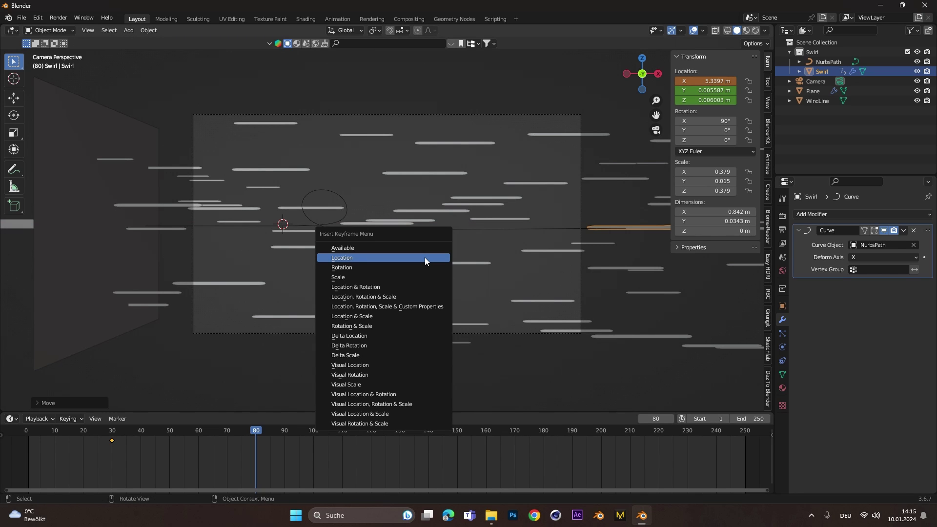
pyautogui.click(425, 259)
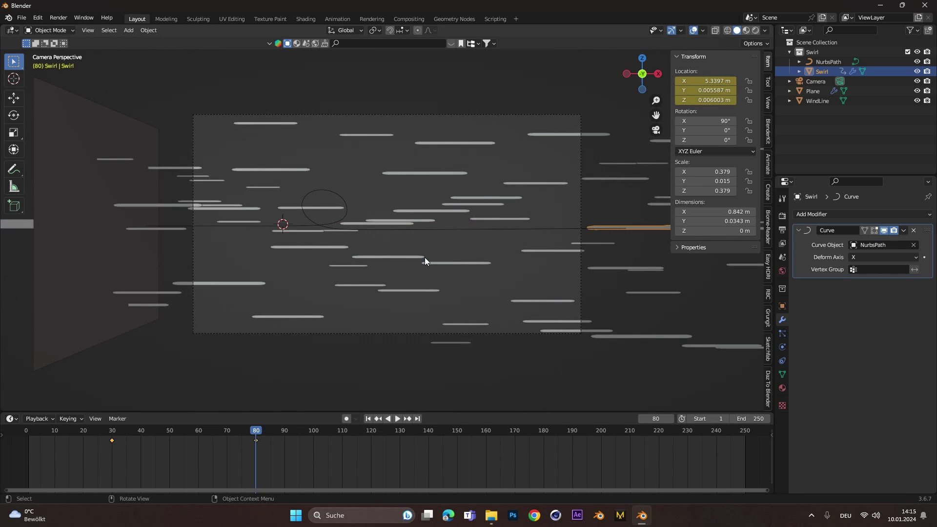
# - Play the animation from the start to preview the swirl, then stop it
pyautogui.hotkey('shift', 'Left')
pyautogui.press('space')
pyautogui.click(396, 376)
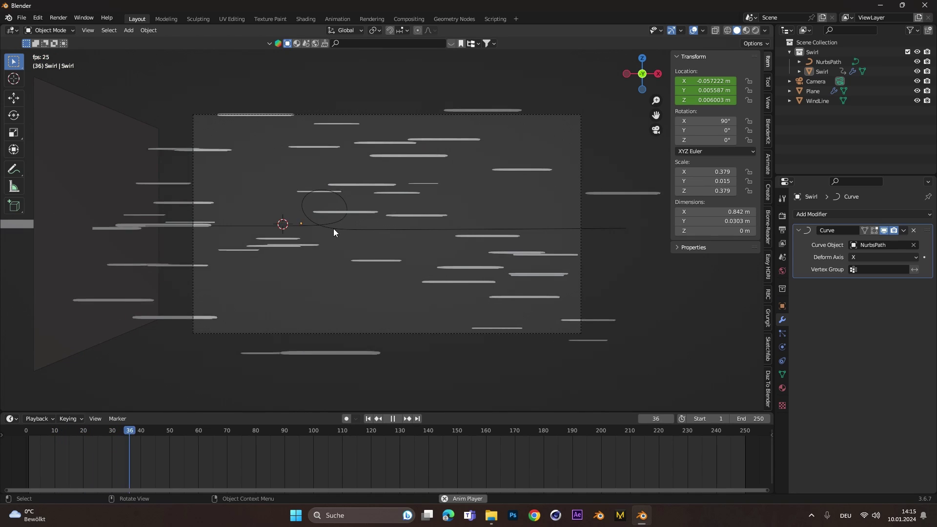
pyautogui.press('space')
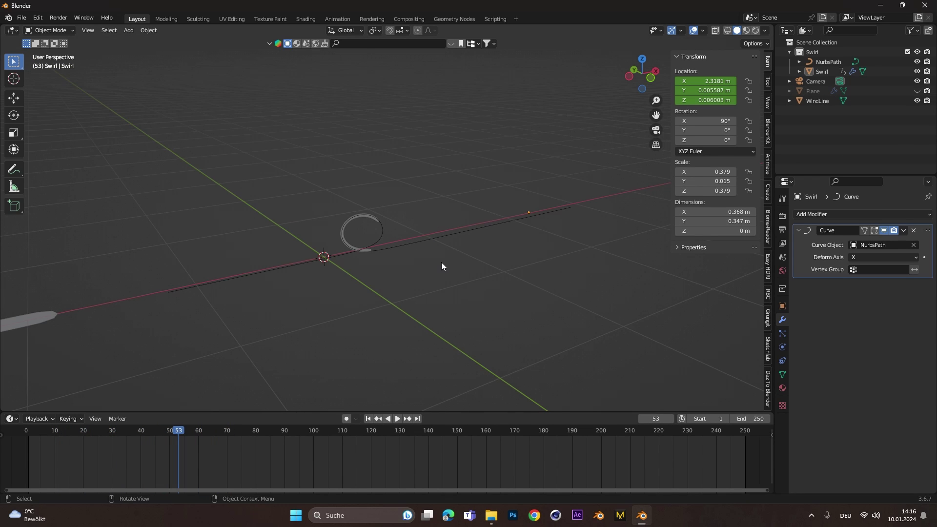
# - Add a Plain Axes empty at the origin
pyautogui.hotkey('shift', 'a')
pyautogui.moveTo(409, 351)
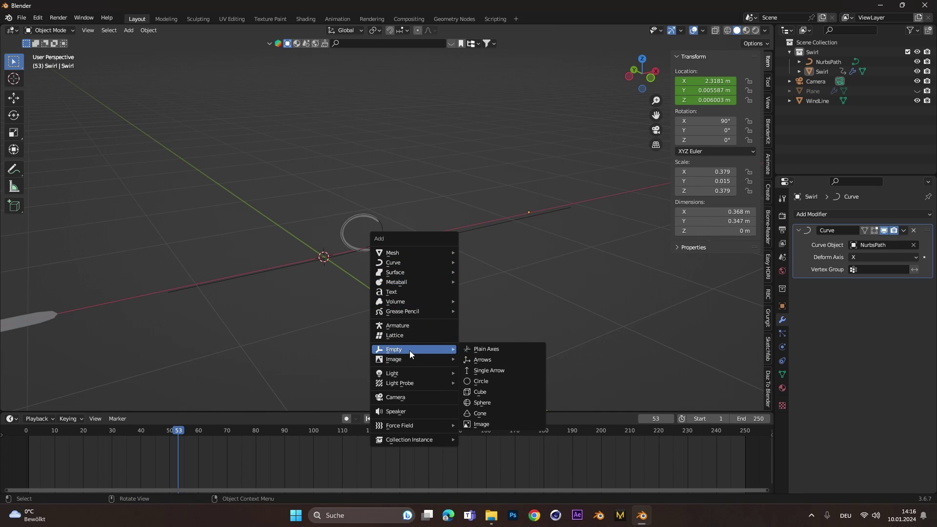
pyautogui.click(486, 349)
# - Parent NurbsPath and Swirl to the empty and check they move together
pyautogui.scroll(3, 454, 313)
pyautogui.click(412, 252)
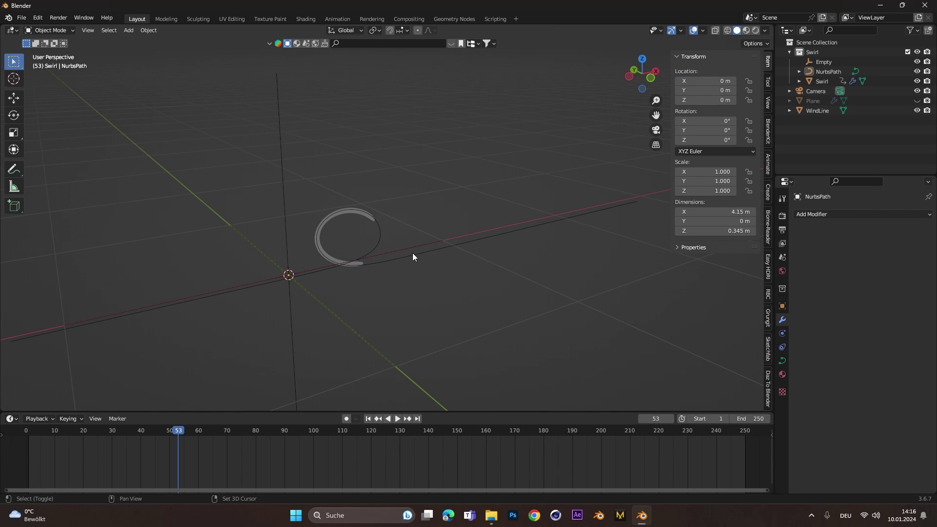
pyautogui.keyDown('shift'); pyautogui.click(360, 213); pyautogui.keyUp('shift')
pyautogui.keyDown('shift'); pyautogui.click(282, 191); pyautogui.keyUp('shift')
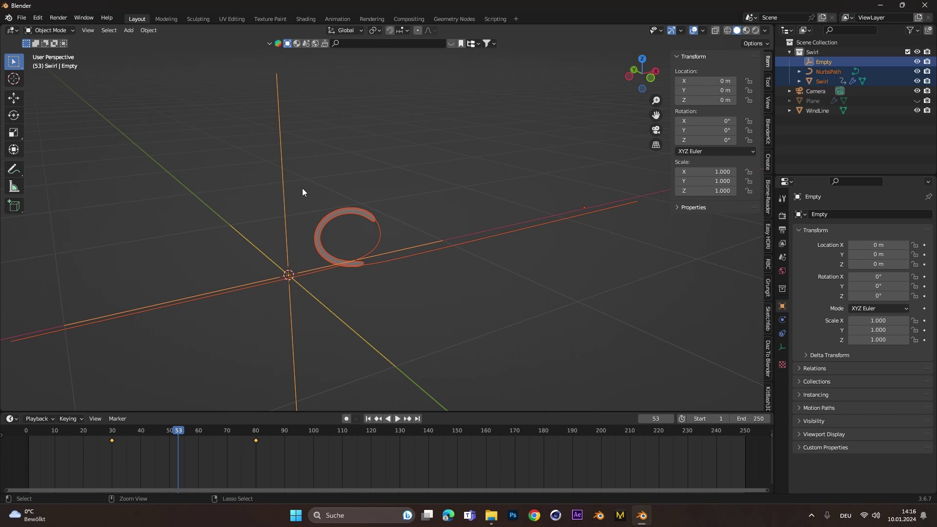
pyautogui.hotkey('ctrl', 'p')
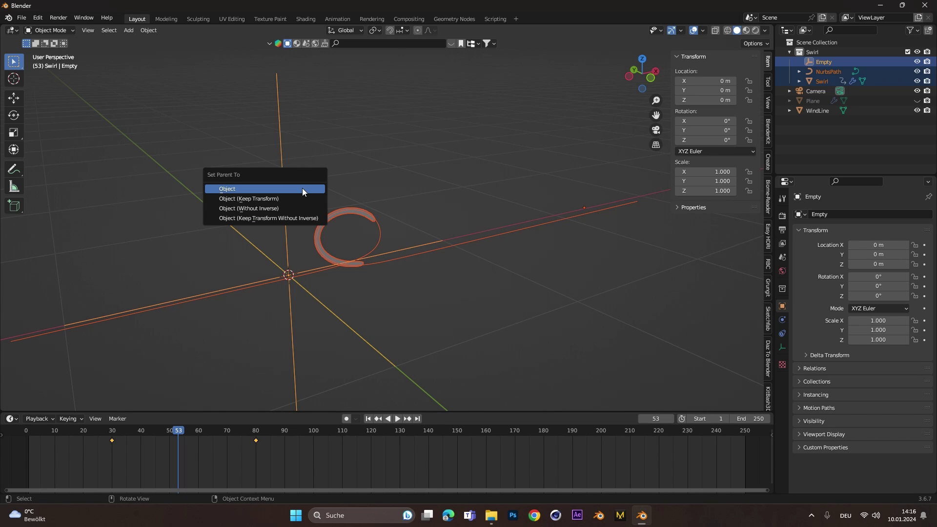
pyautogui.click(303, 188)
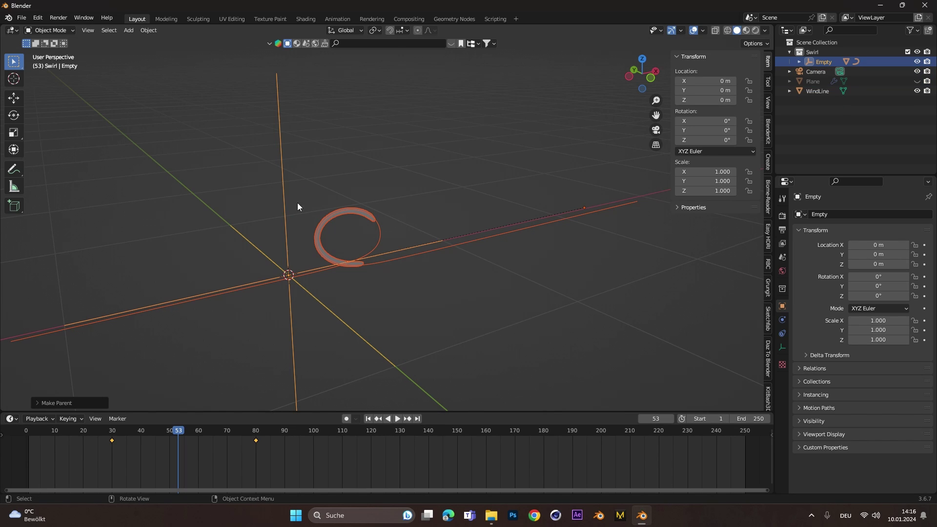
pyautogui.press('g')
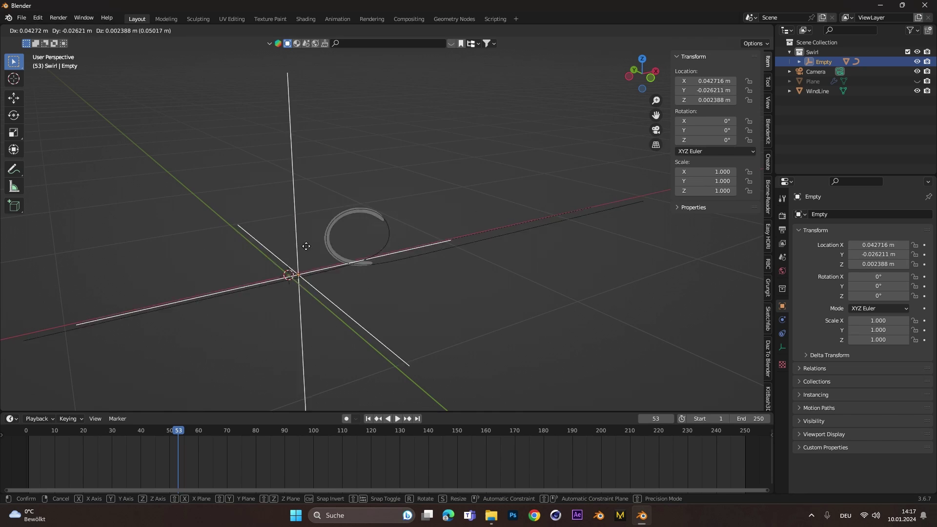
pyautogui.click(283, 160)
pyautogui.hotkey('alt', 'g')
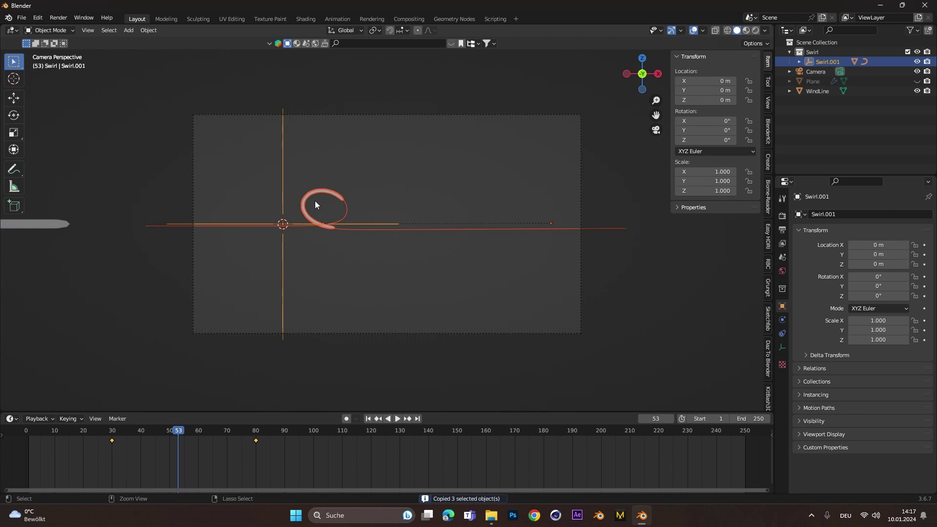
# - Paste a swirl rig copy lower-left and shift its keyframes 20 frames later
pyautogui.hotkey('ctrl', 'v')
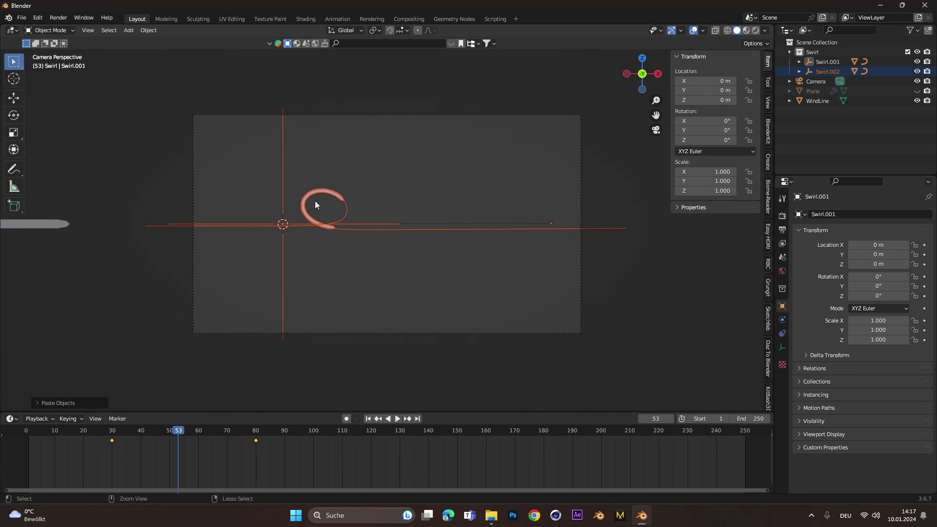
pyautogui.press('g')
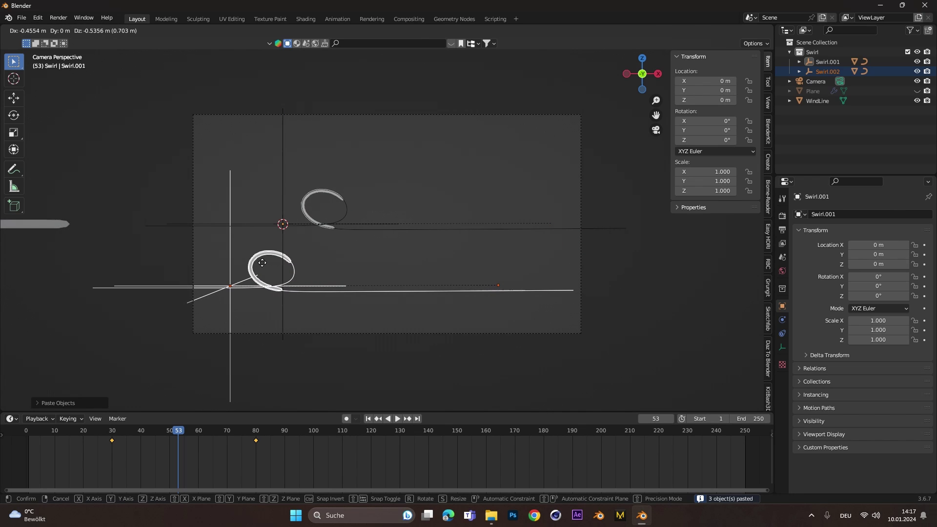
pyautogui.click(262, 262)
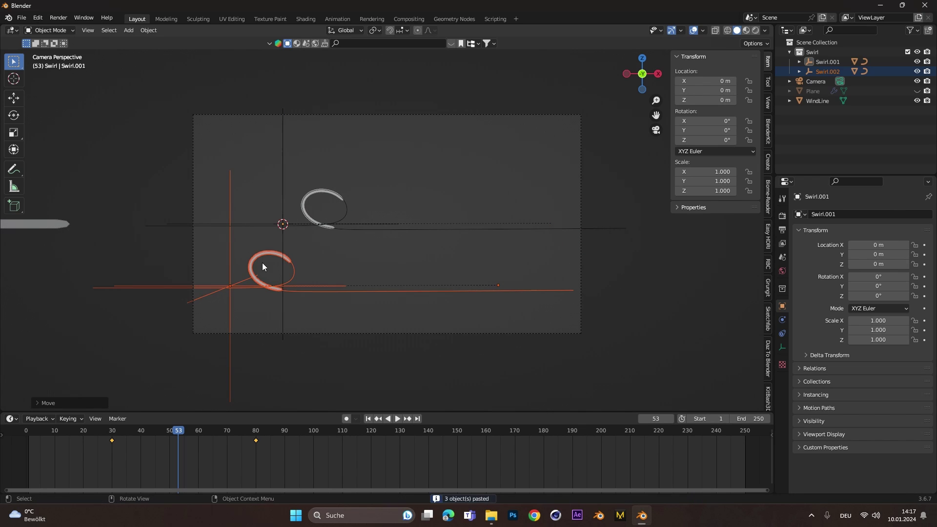
pyautogui.click(292, 272)
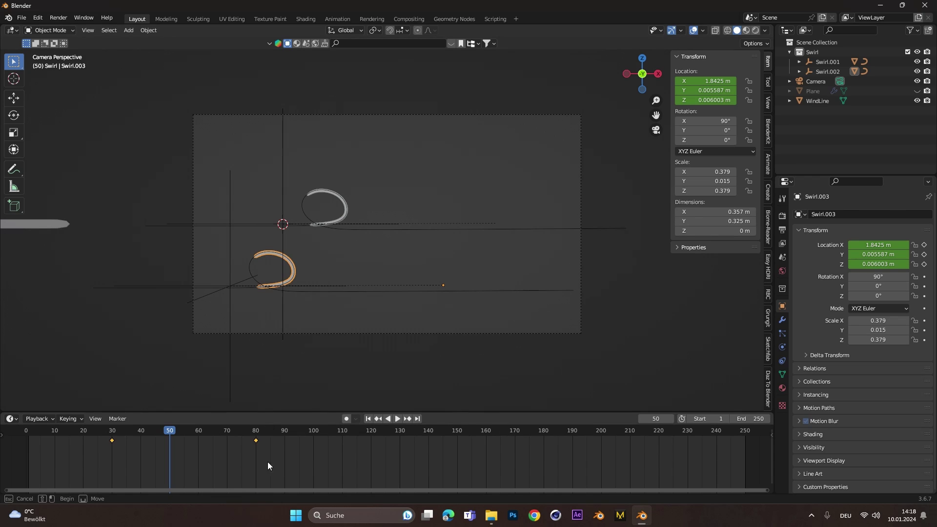
pyautogui.moveTo(268, 465); pyautogui.dragTo(112, 437)
pyautogui.press('g')
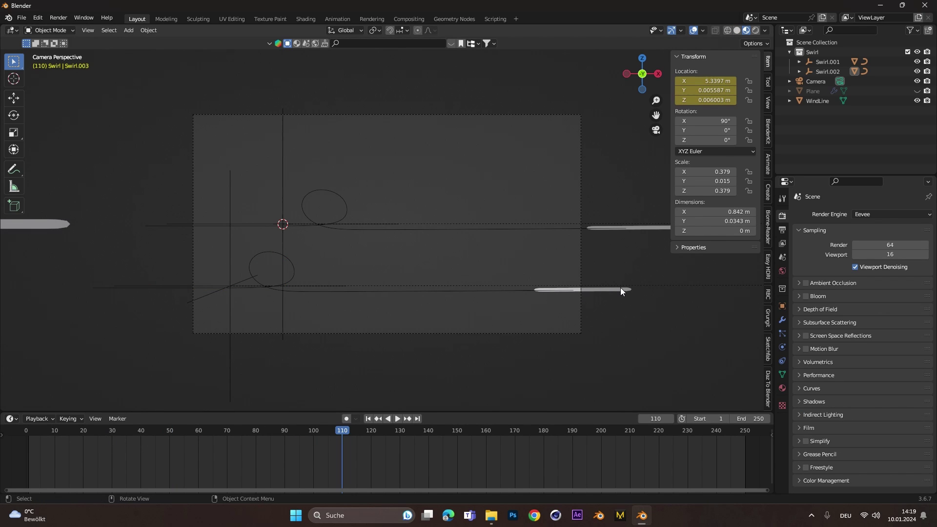
# - Move the lower wind stroke along X and keyframe its location at frame 110
pyautogui.click(621, 289)
pyautogui.press('g')
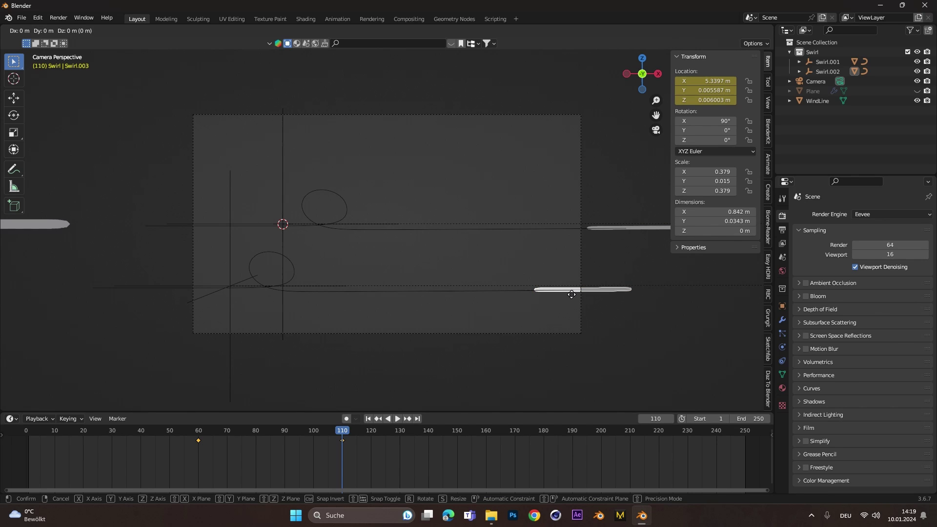
pyautogui.press('x')
pyautogui.click(625, 296)
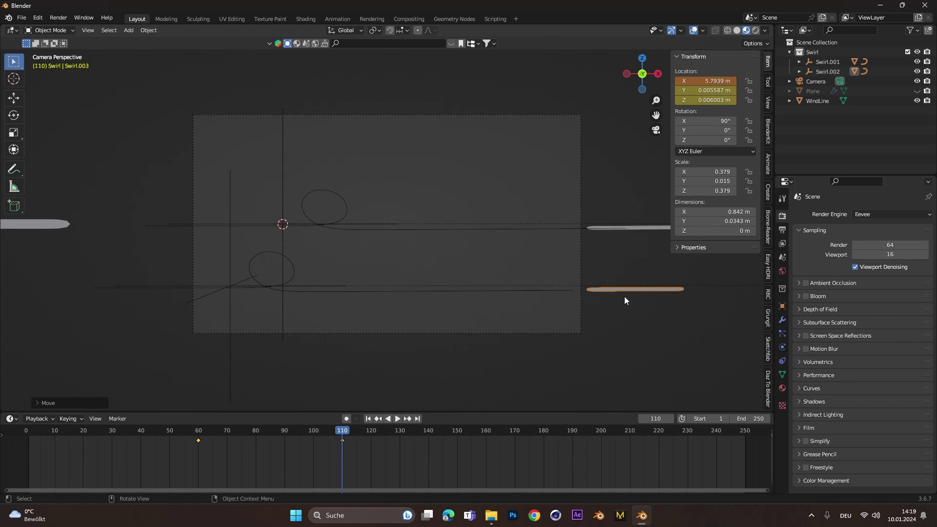
pyautogui.press('i')
pyautogui.click(625, 297)
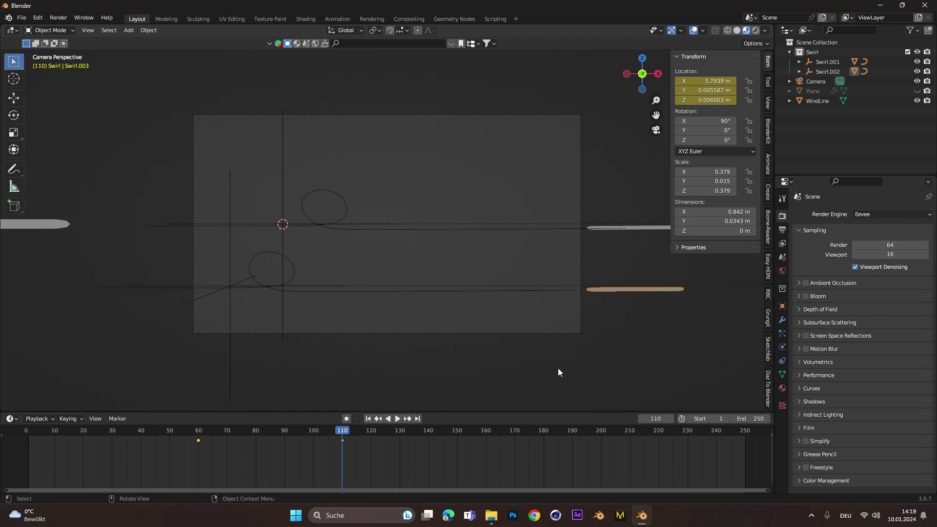
pyautogui.moveTo(345, 433); pyautogui.dragTo(156, 461)
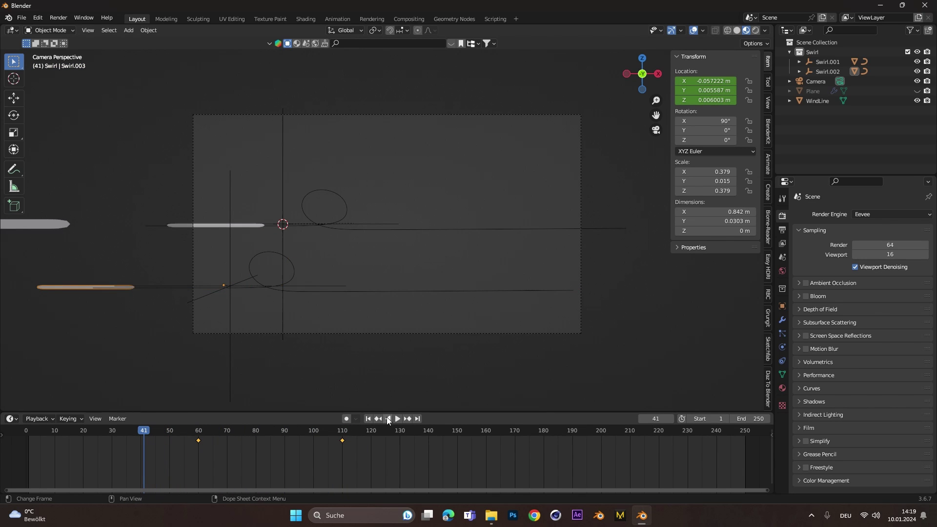
# - Stop playback at frame 147, enable Motion Blur, and render that frame with F12
pyautogui.click(397, 419)
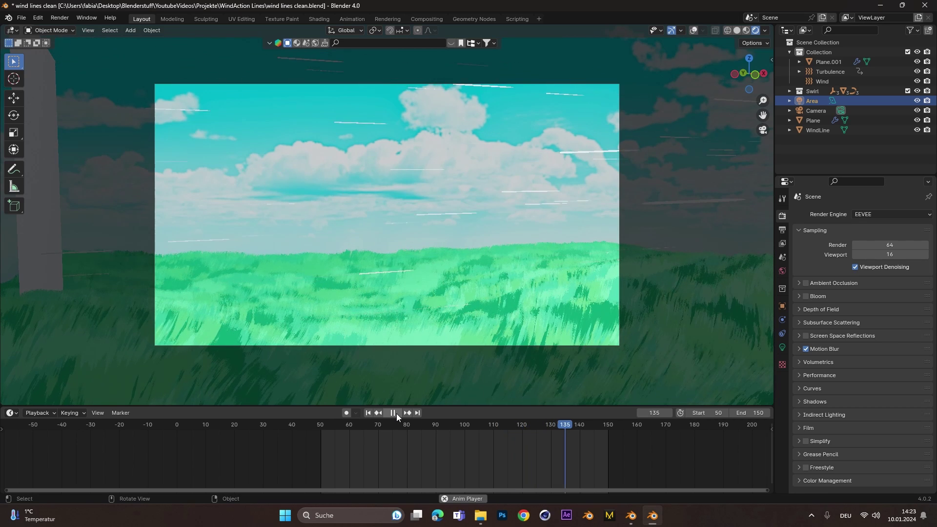
pyautogui.click(394, 414)
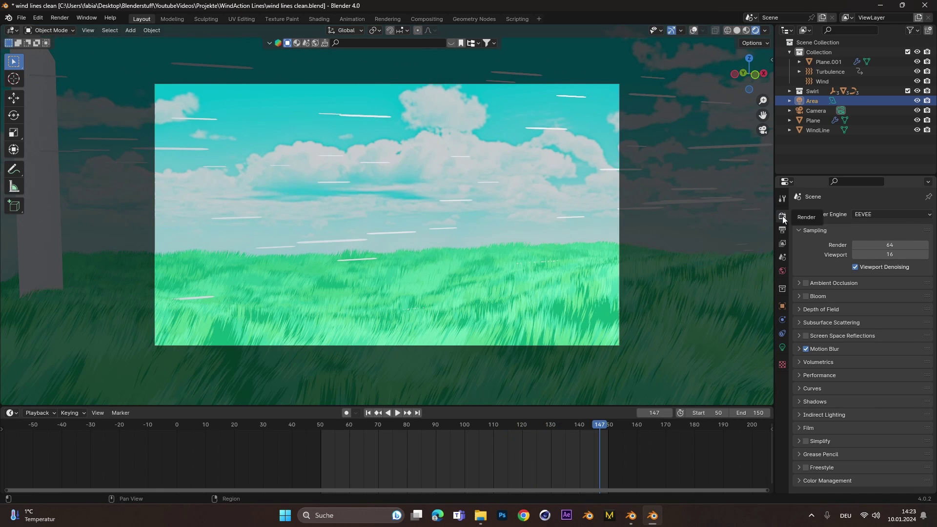
pyautogui.click(822, 350)
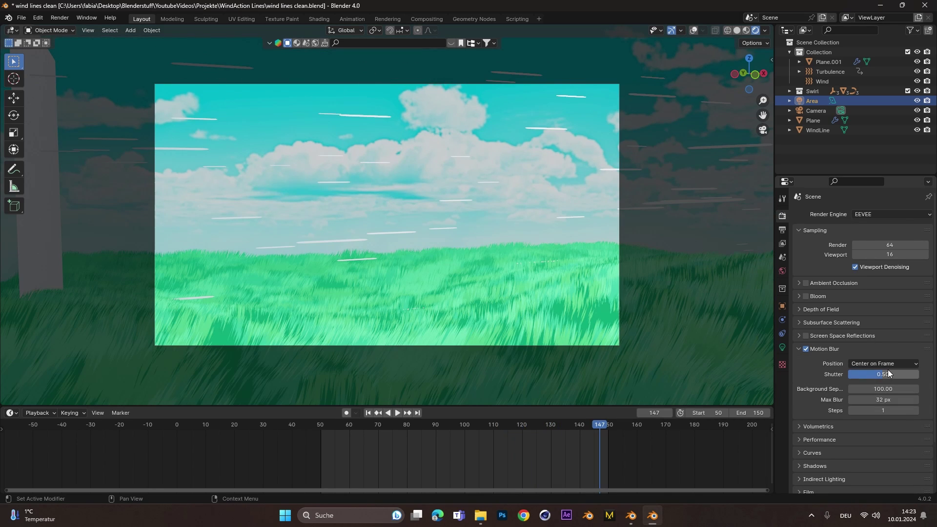
pyautogui.press('F12')
pyautogui.scroll(8, 367, 348)
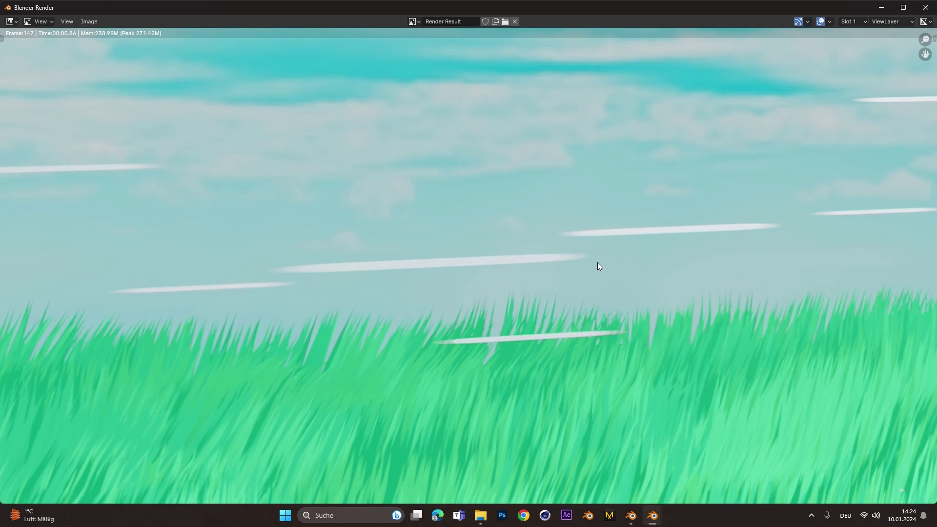
pyautogui.press('Escape')
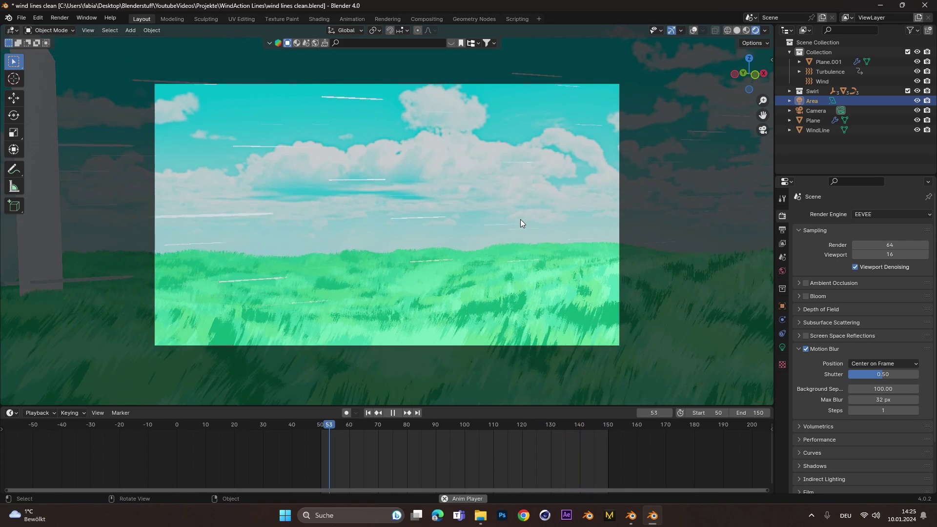